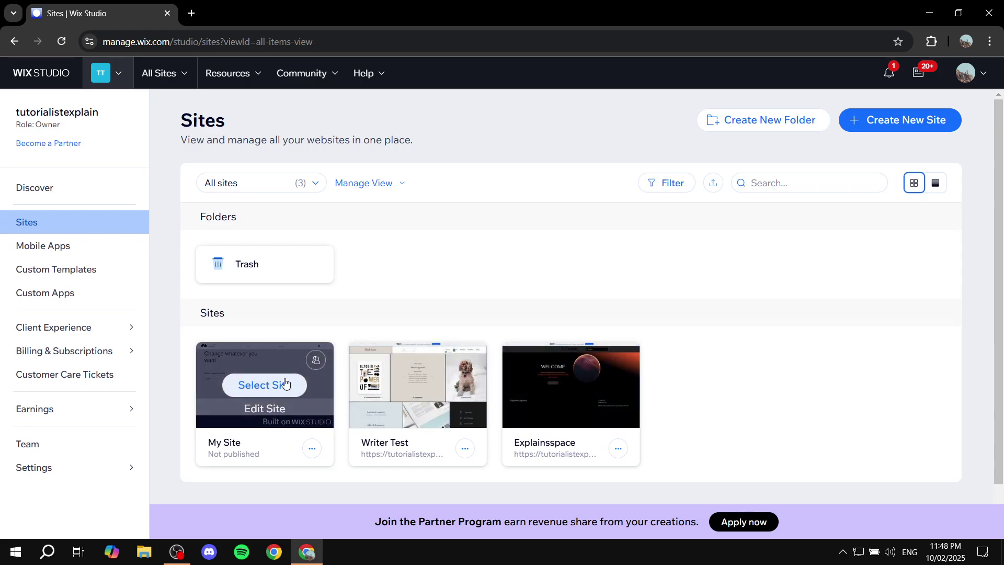
# Open the dashboard of My Site and go to its Forms & Submissions page.
pyautogui.click(269, 386)
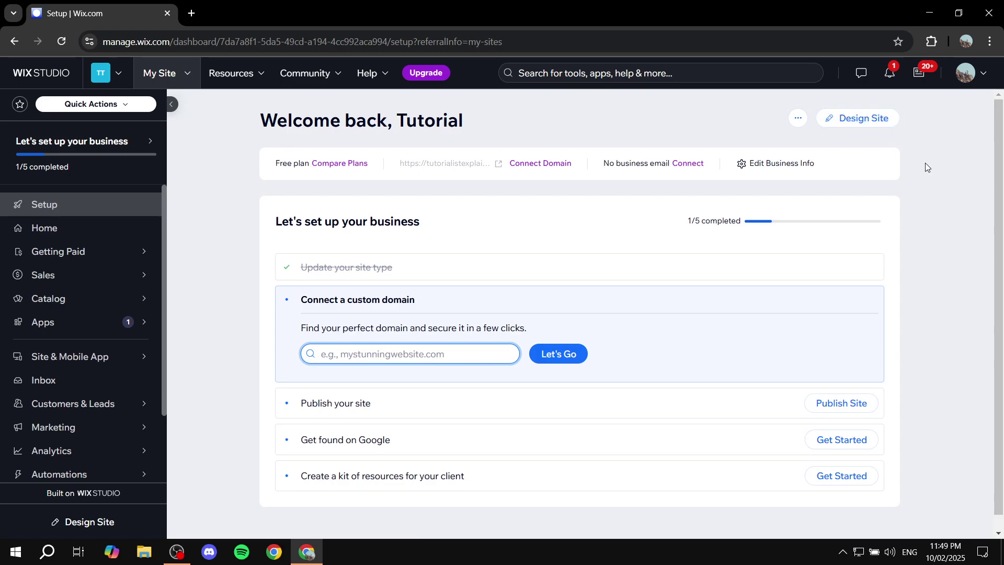
pyautogui.moveTo(407, 164)
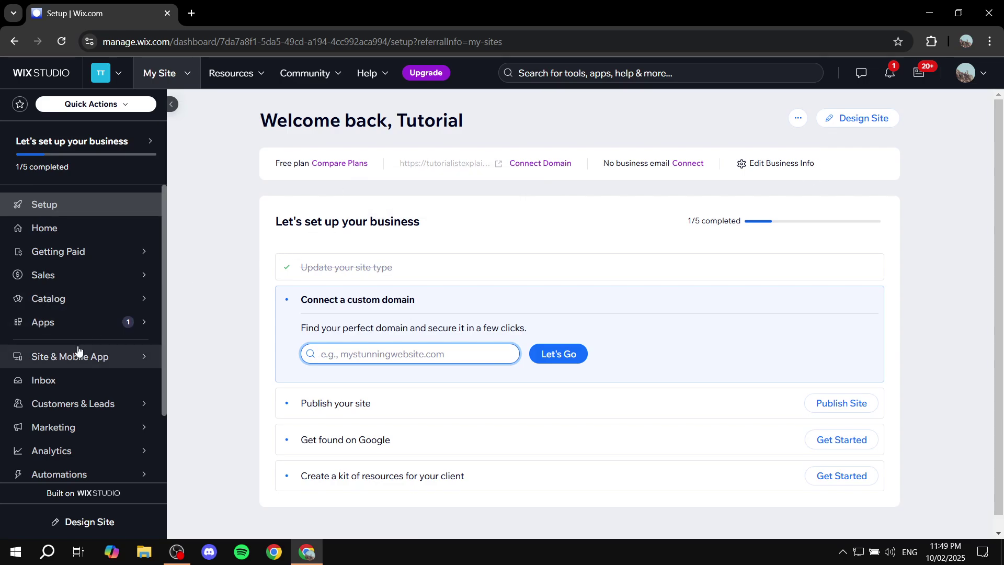
pyautogui.scroll(-1, 82, 217)
pyautogui.scroll(1, 47, 328)
pyautogui.scroll(-1, 47, 328)
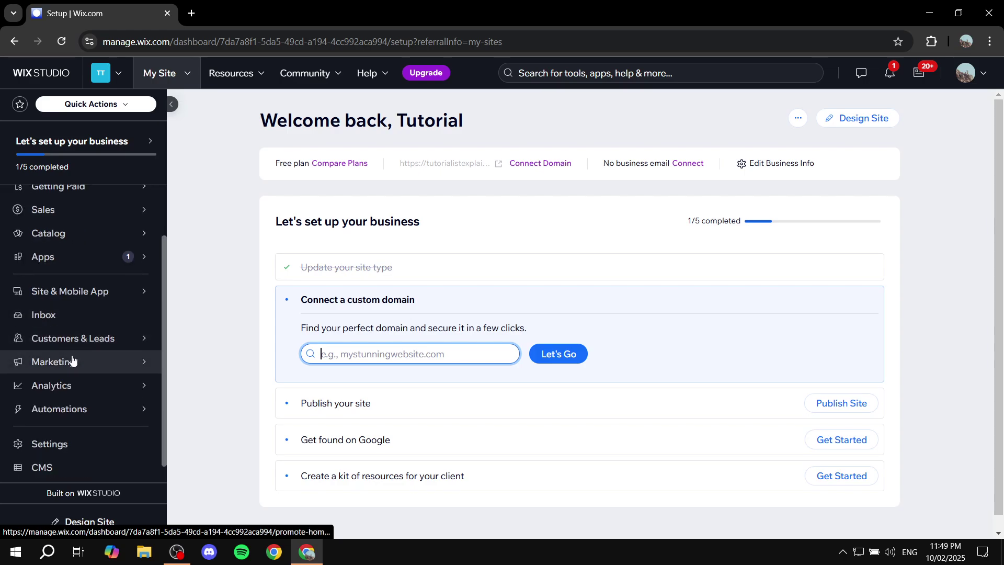
pyautogui.moveTo(85, 338)
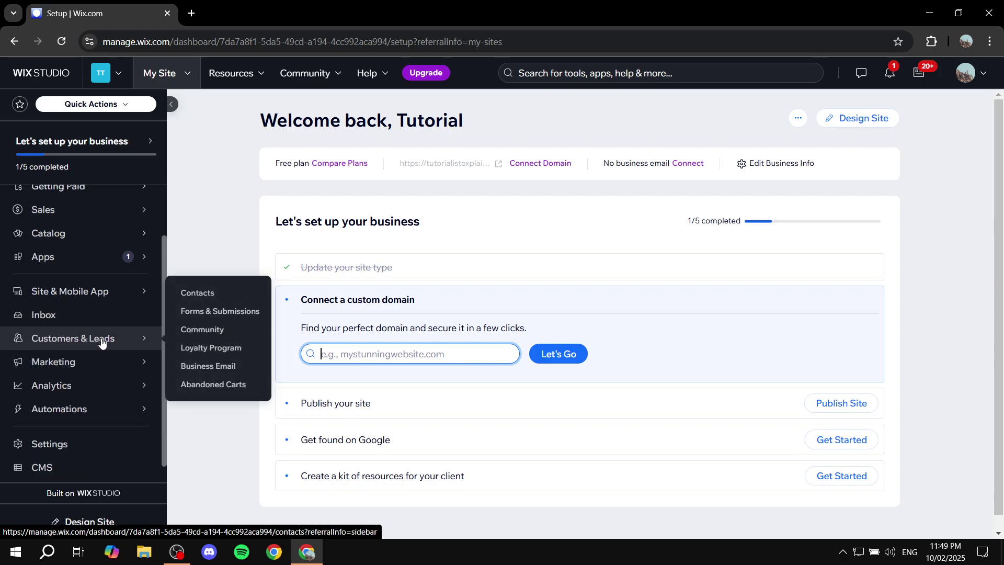
pyautogui.click(210, 314)
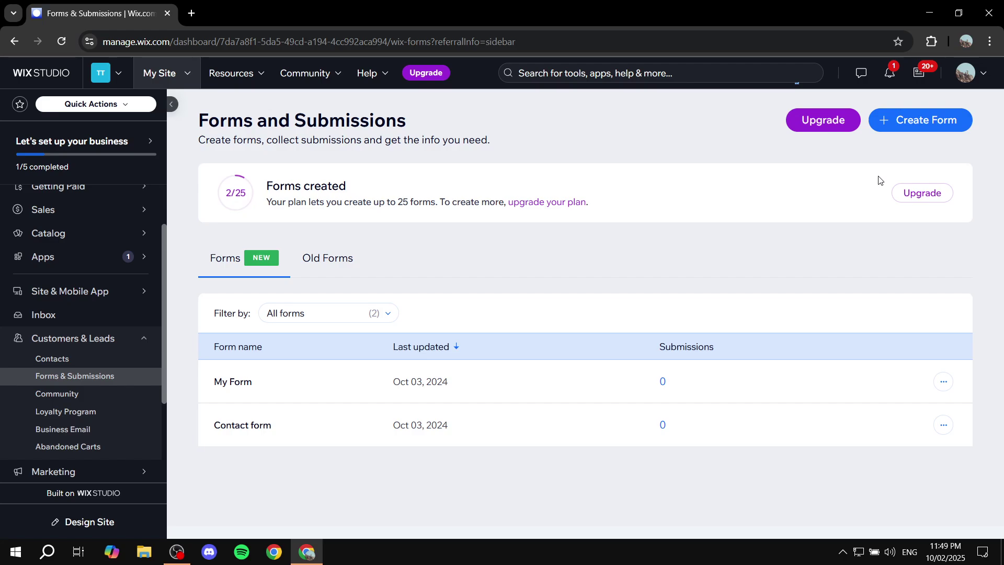
# Return to the site's dashboard home and open the site for editing.
pyautogui.scroll(2, 60, 389)
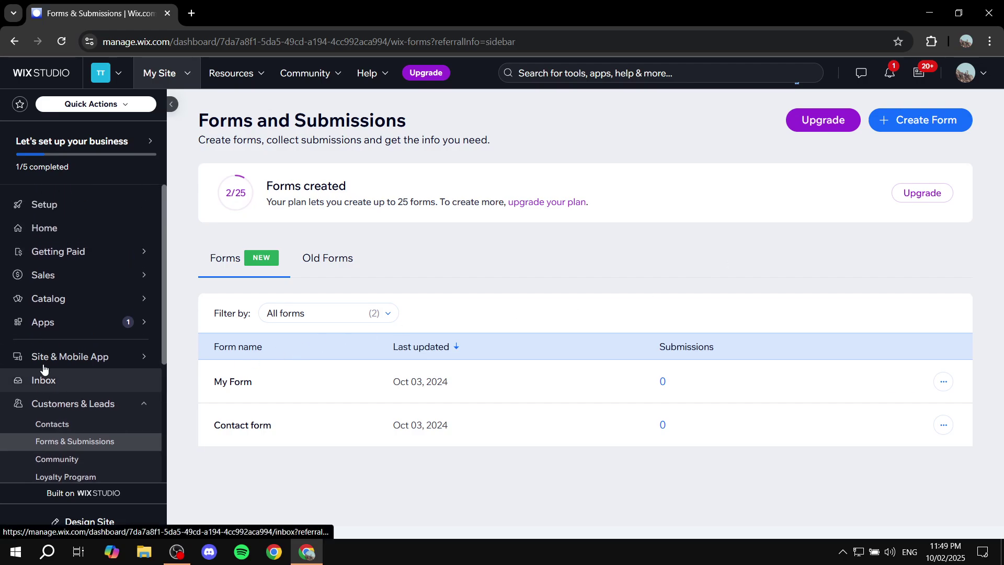
pyautogui.click(103, 236)
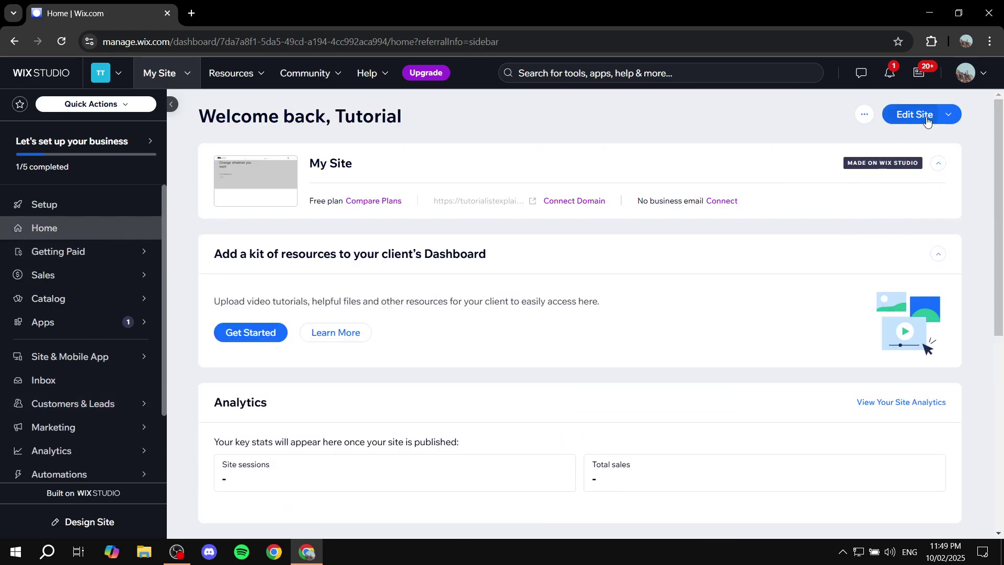
pyautogui.click(926, 119)
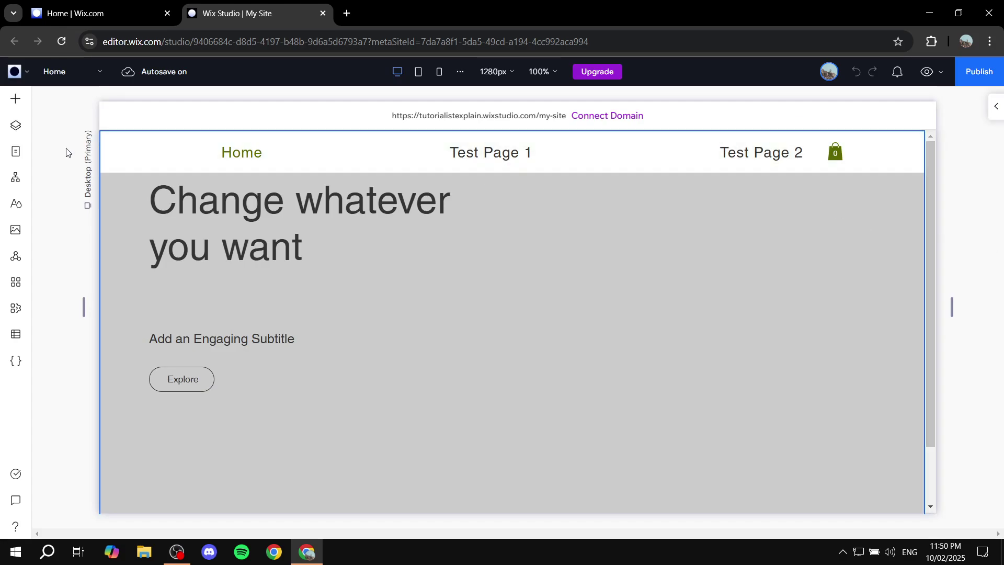
# Add a standard blank page to the site and name it Test Form.
pyautogui.click(17, 153)
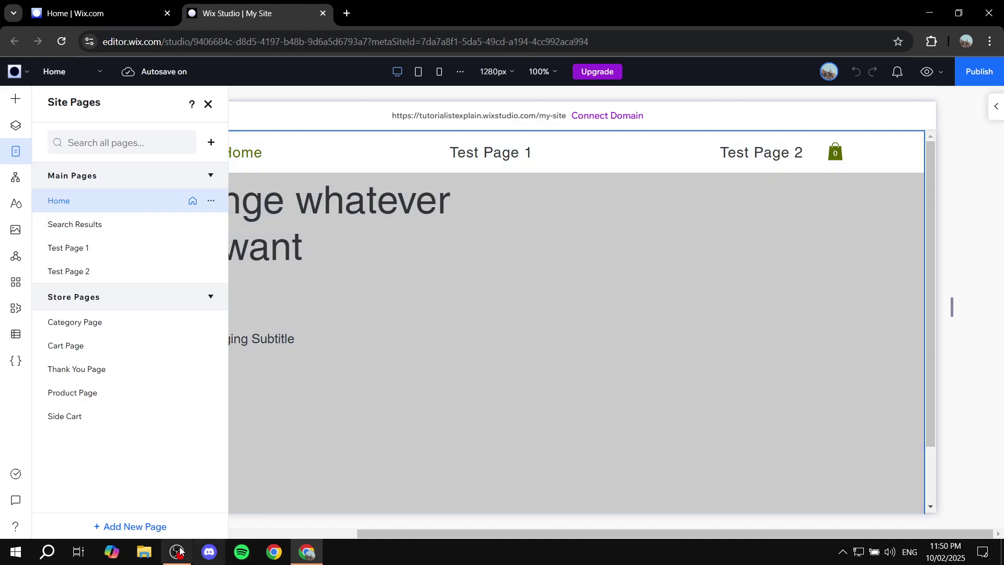
pyautogui.click(134, 528)
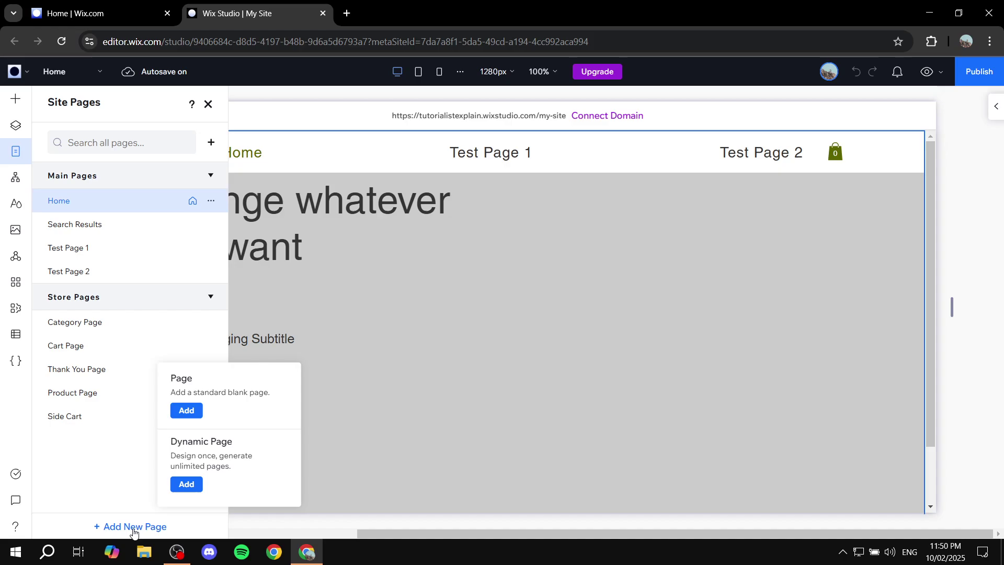
pyautogui.click(187, 411)
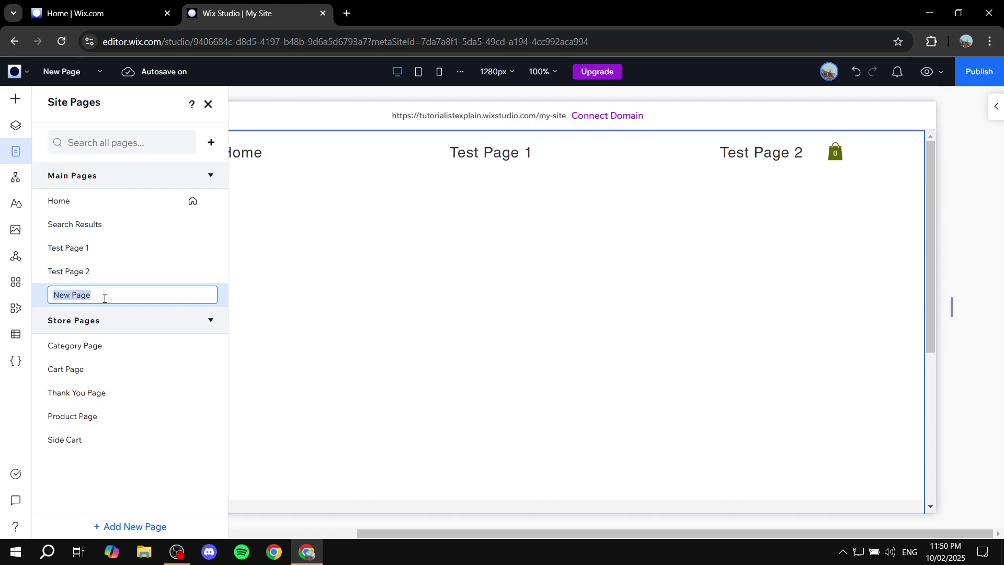
pyautogui.write('Test Form')
pyautogui.press('Return')
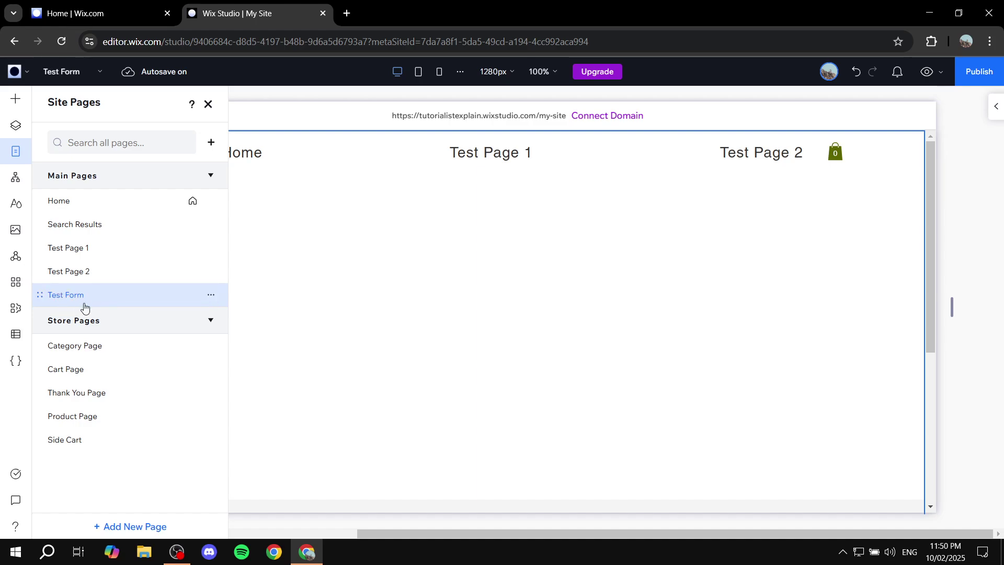
# Add a new form started from scratch to the empty section of the Test Form page.
pyautogui.click(480, 265)
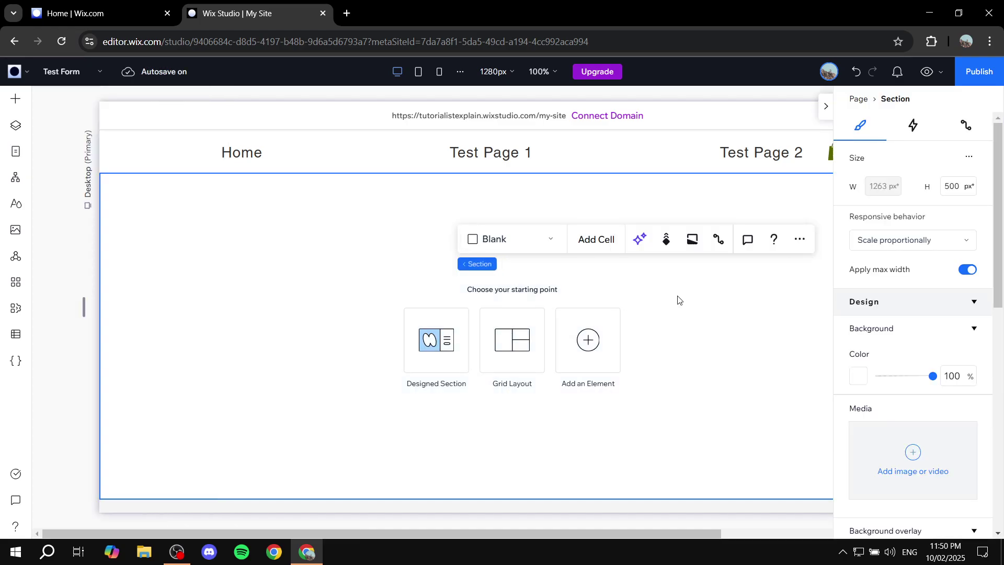
pyautogui.click(824, 106)
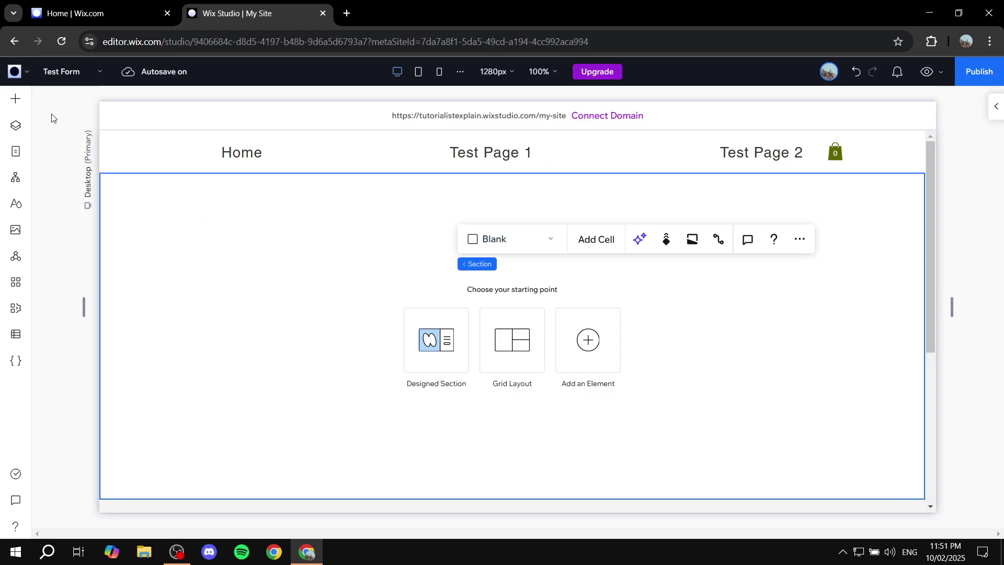
pyautogui.click(12, 100)
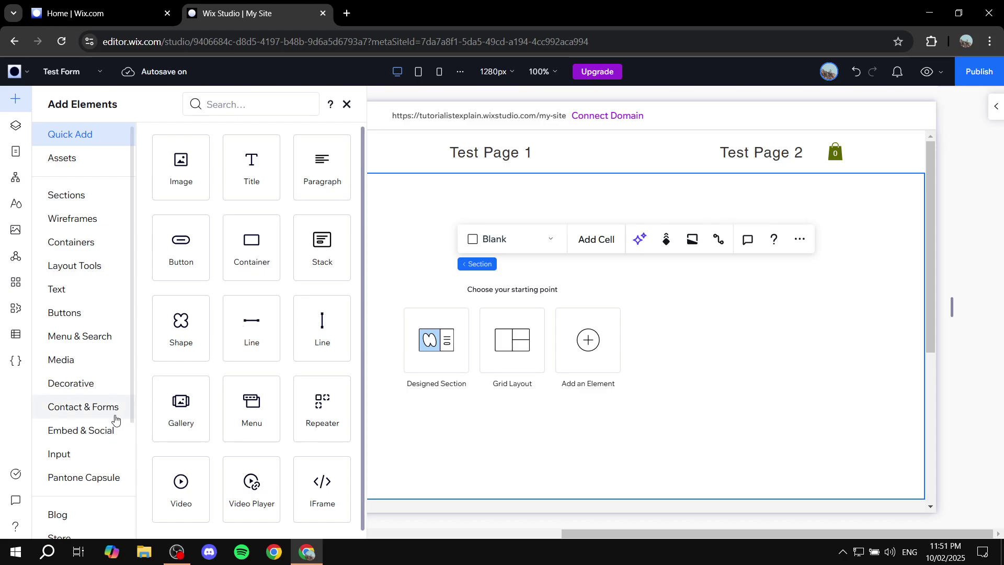
pyautogui.click(73, 414)
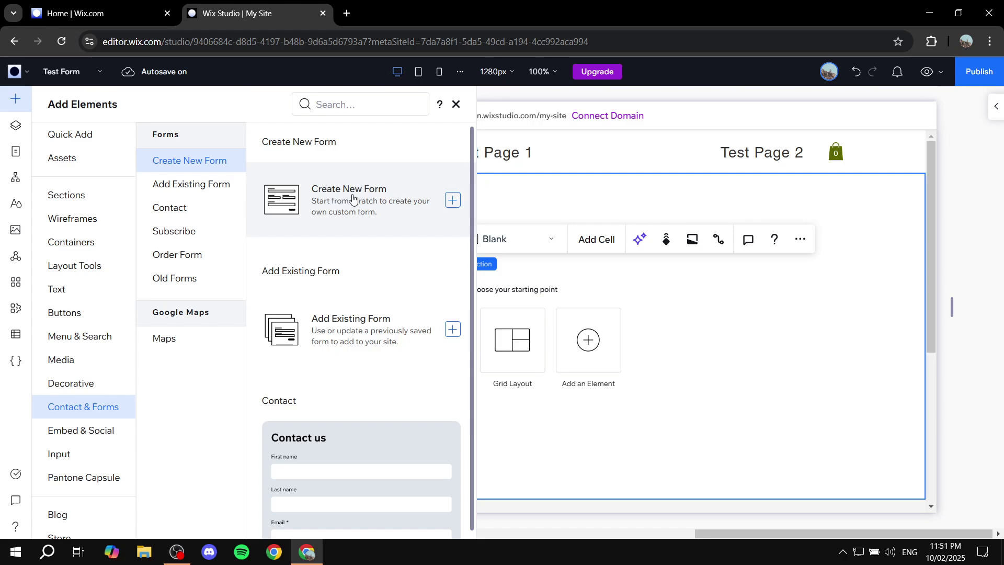
pyautogui.moveTo(452, 200); pyautogui.dragTo(392, 184)
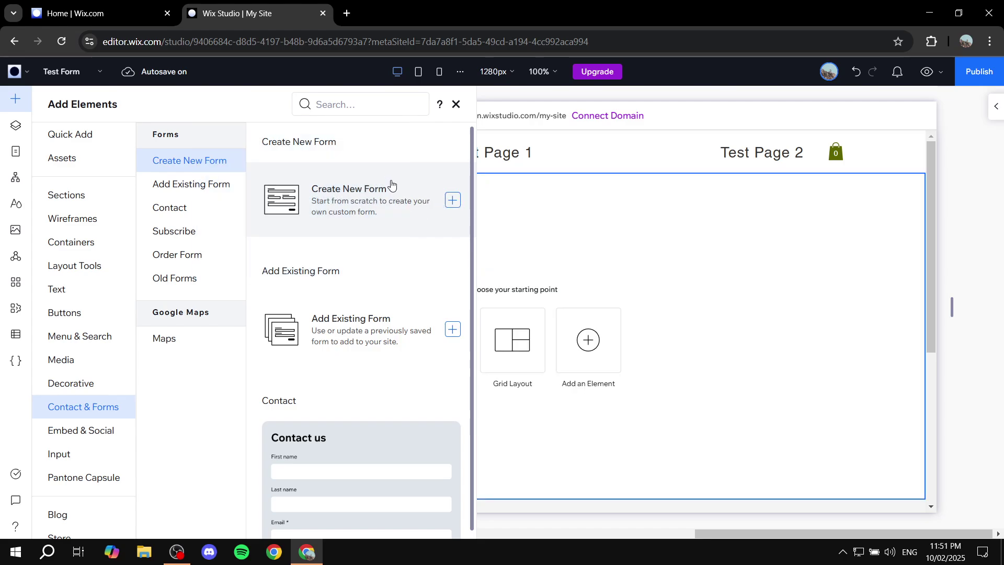
pyautogui.click(452, 173)
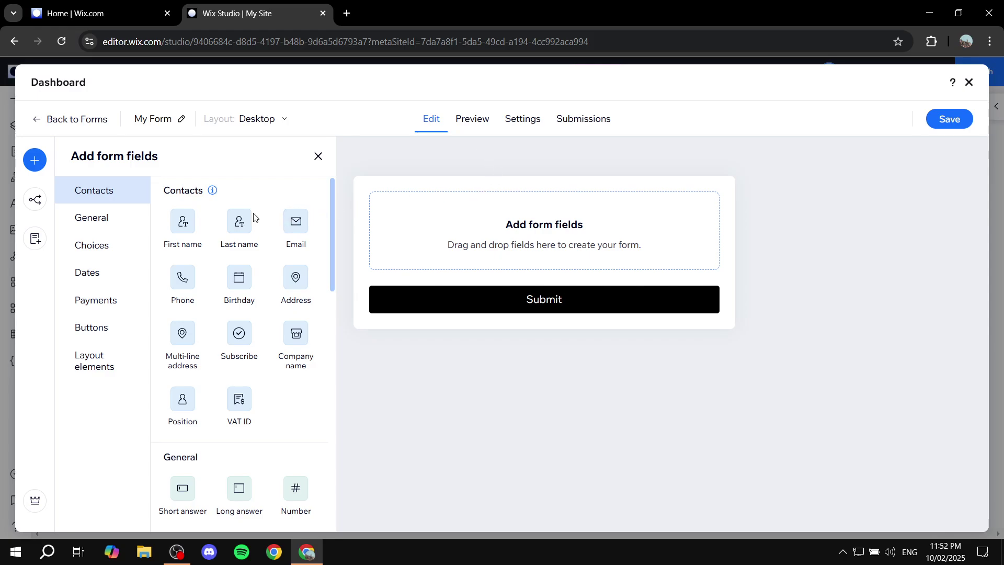
# Add First name, Last name and Email contact fields to the form.
pyautogui.click(190, 226)
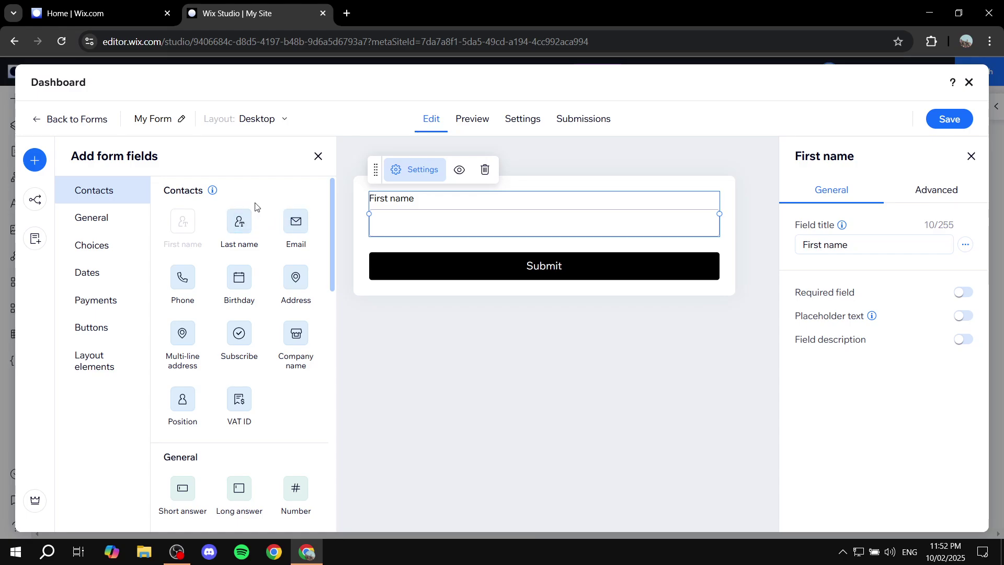
pyautogui.click(240, 221)
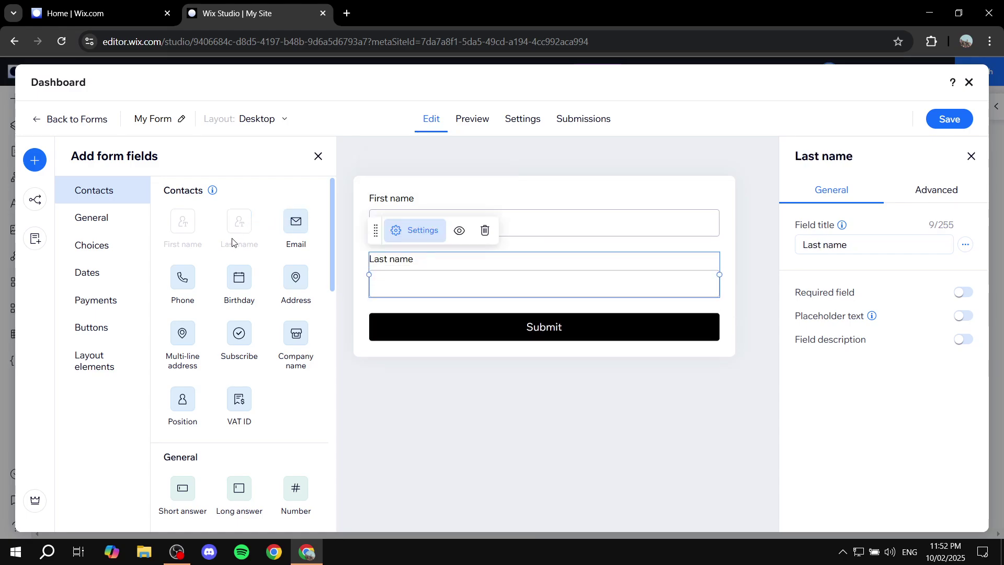
pyautogui.click(295, 223)
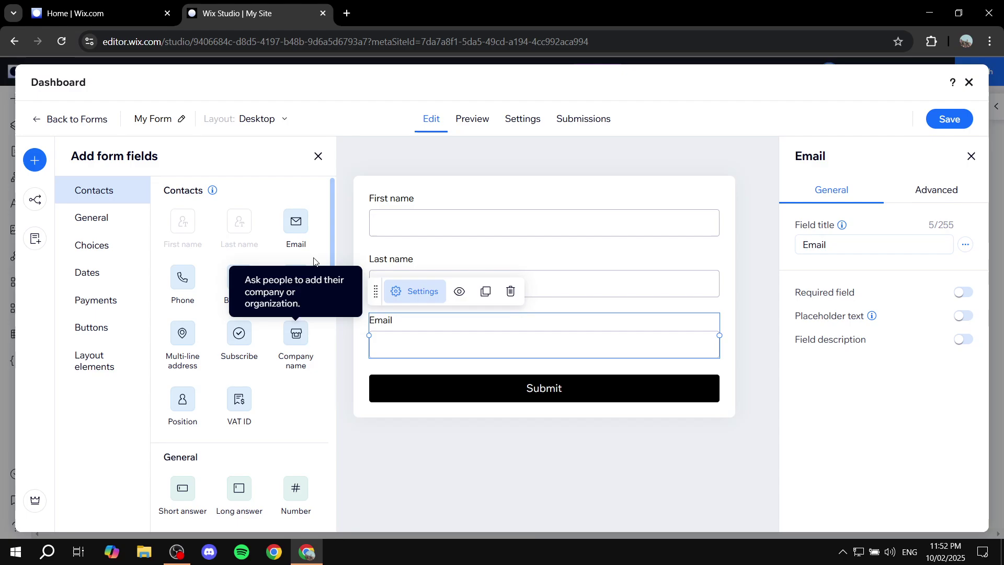
# Narrow the First name and Last name fields to about half the form's width and place them side by side in one row.
pyautogui.click(404, 225)
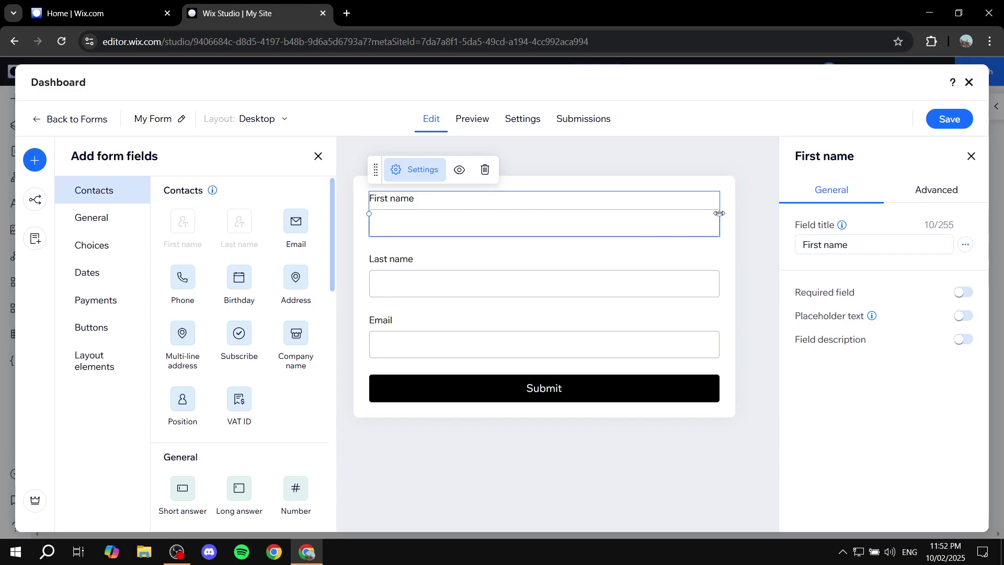
pyautogui.moveTo(720, 214); pyautogui.dragTo(536, 214)
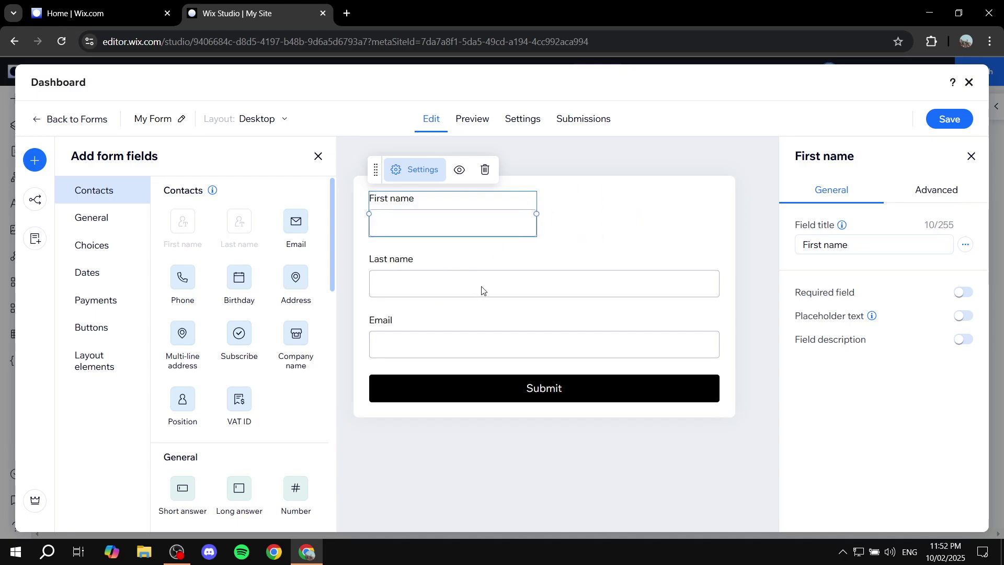
pyautogui.click(481, 291)
pyautogui.moveTo(690, 284); pyautogui.dragTo(597, 289)
pyautogui.moveTo(711, 275); pyautogui.dragTo(536, 276)
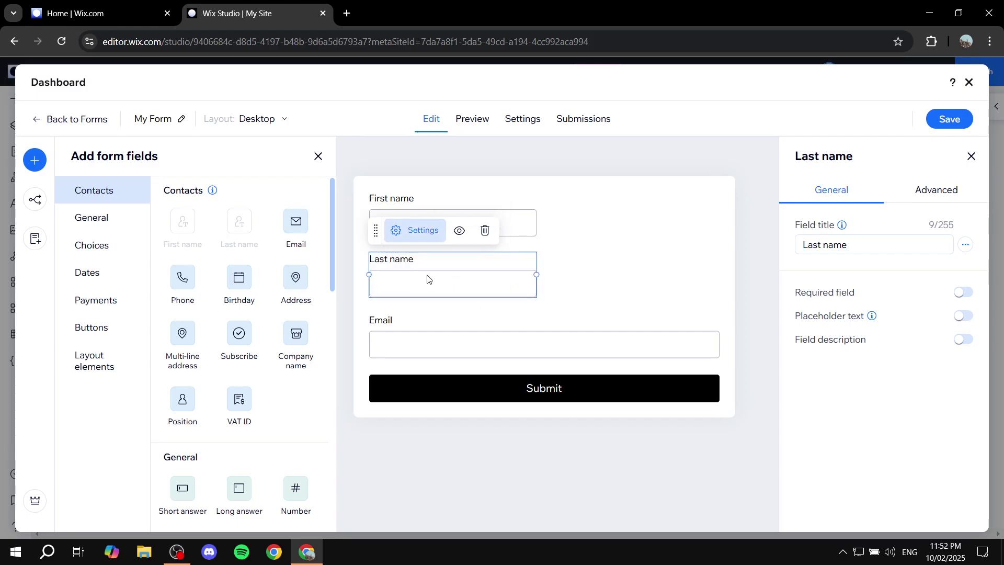
pyautogui.moveTo(431, 287); pyautogui.dragTo(548, 227)
pyautogui.click(523, 178)
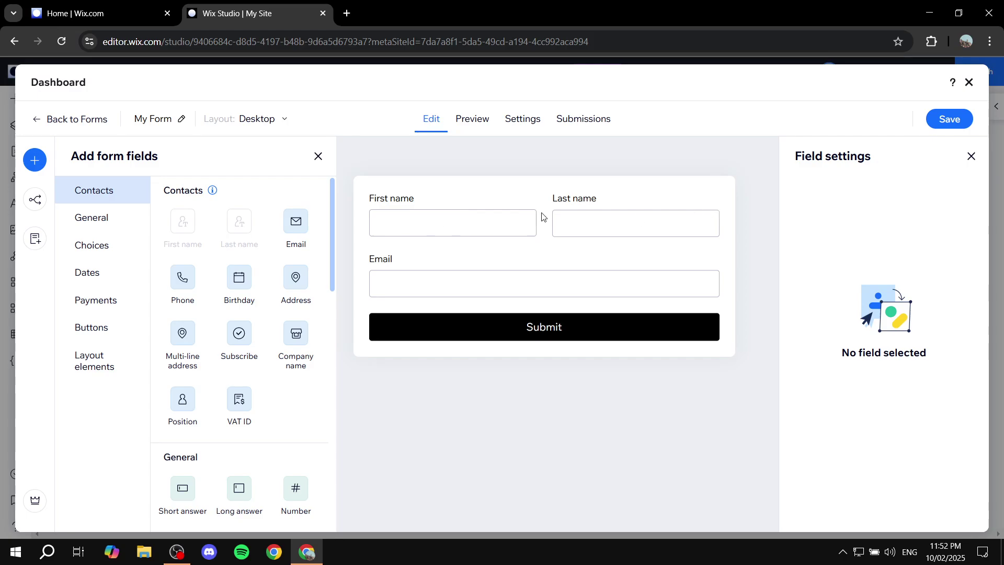
# Make the First name field required.
pyautogui.click(580, 220)
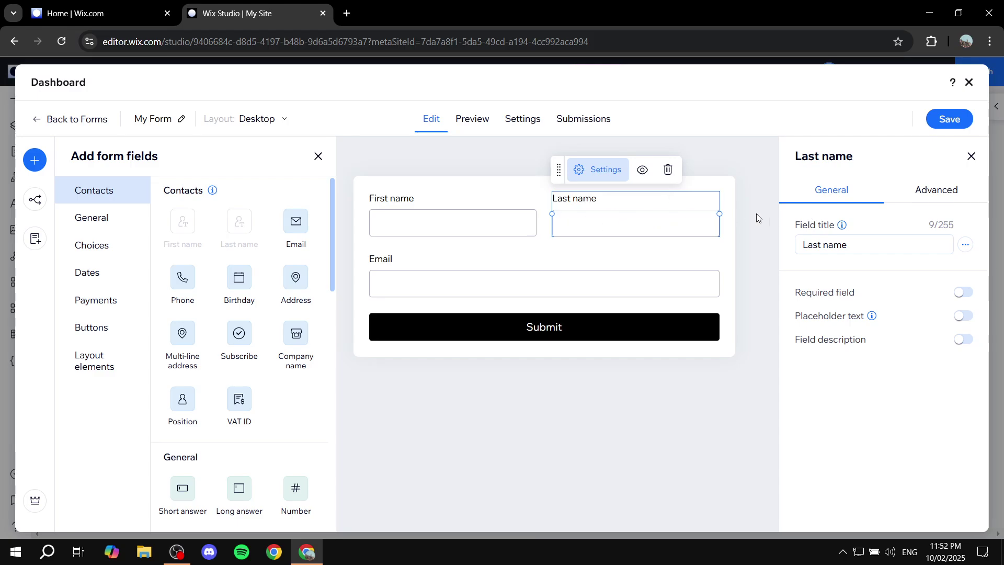
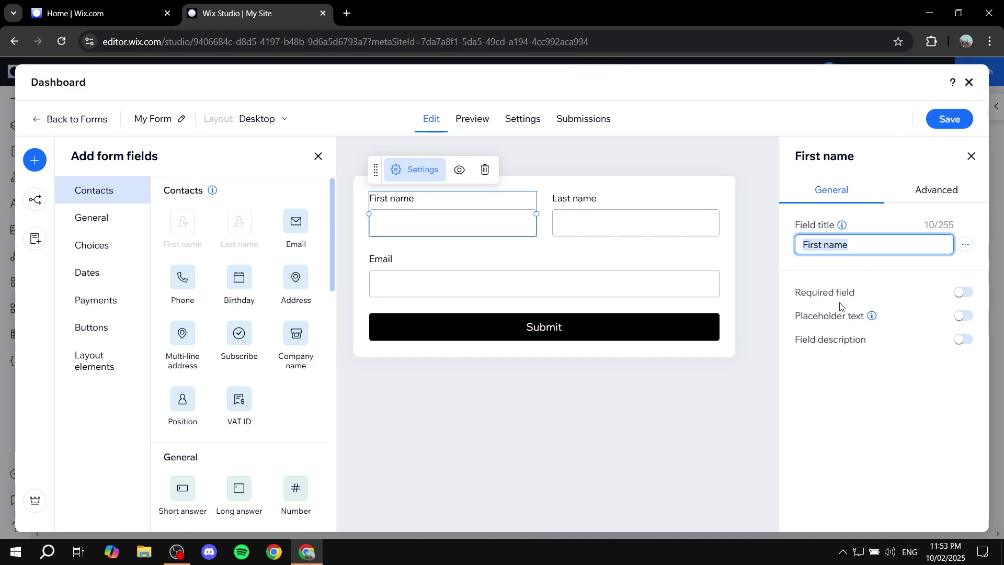
pyautogui.moveTo(800, 296); pyautogui.dragTo(863, 301)
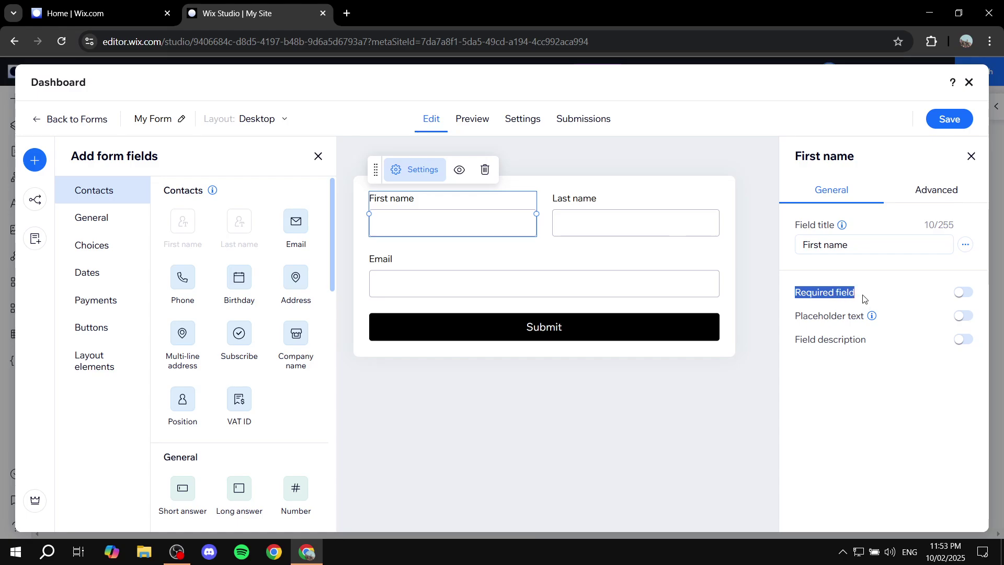
pyautogui.click(962, 293)
# Try out the placeholder text and field description options on the First name field, switching each one off again.
pyautogui.click(960, 316)
pyautogui.click(889, 336)
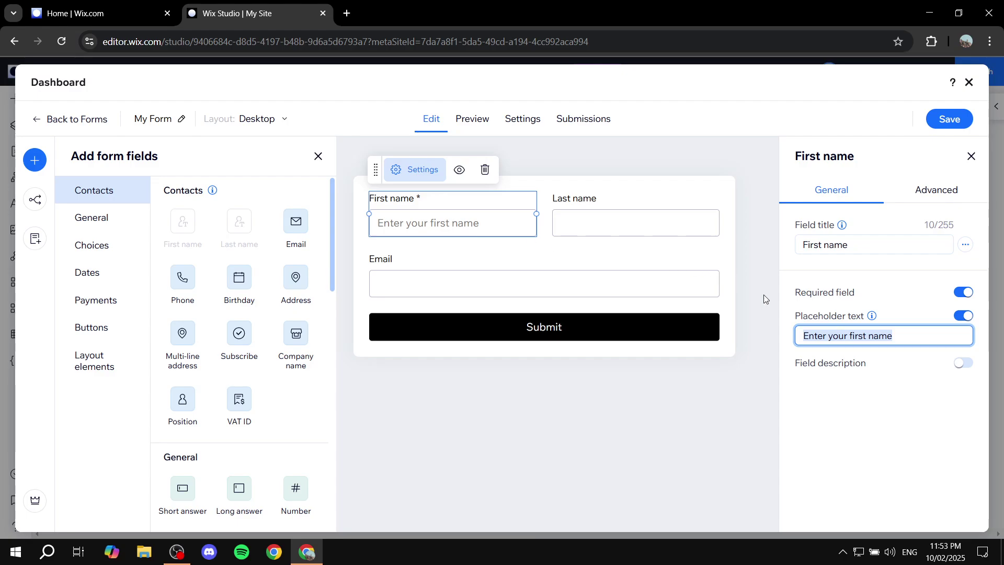
pyautogui.click(963, 315)
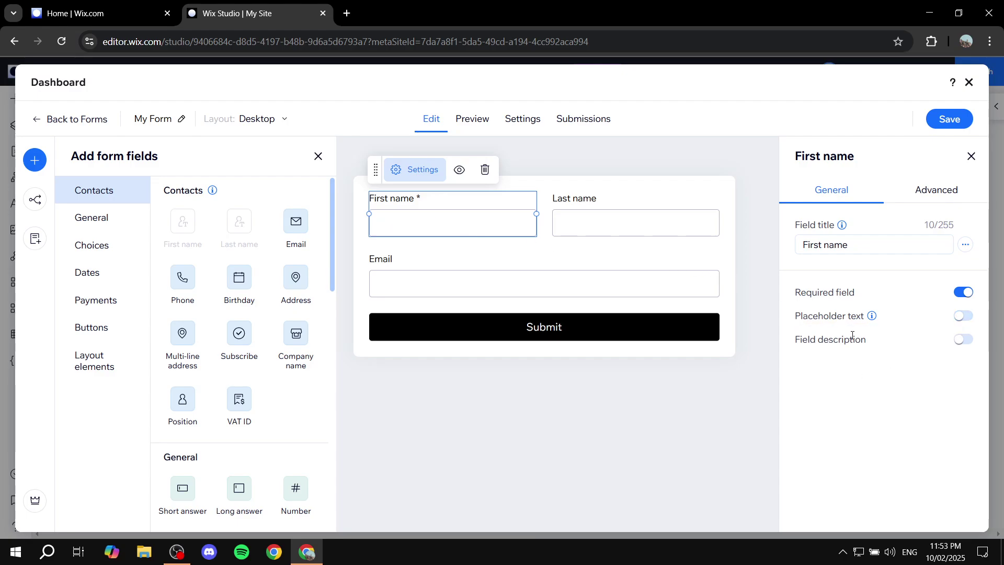
pyautogui.click(963, 339)
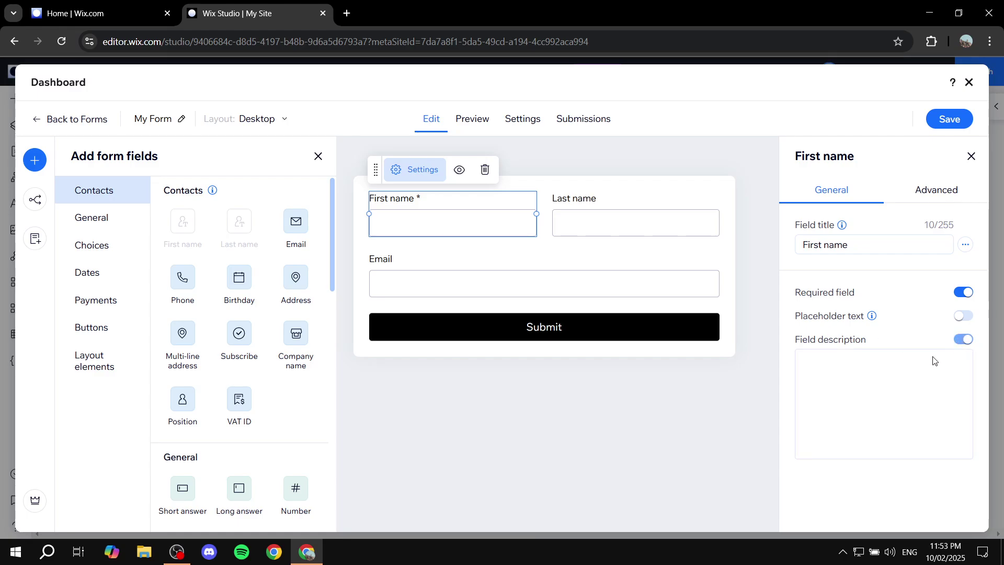
pyautogui.click(964, 340)
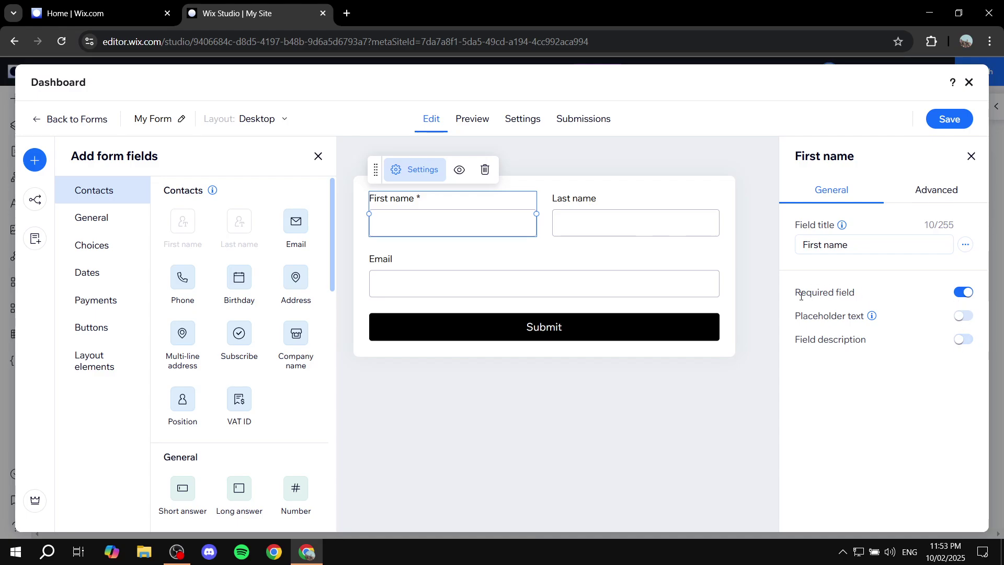
# Review the First name field's advanced settings and return to its general settings.
pyautogui.moveTo(797, 294); pyautogui.dragTo(909, 296)
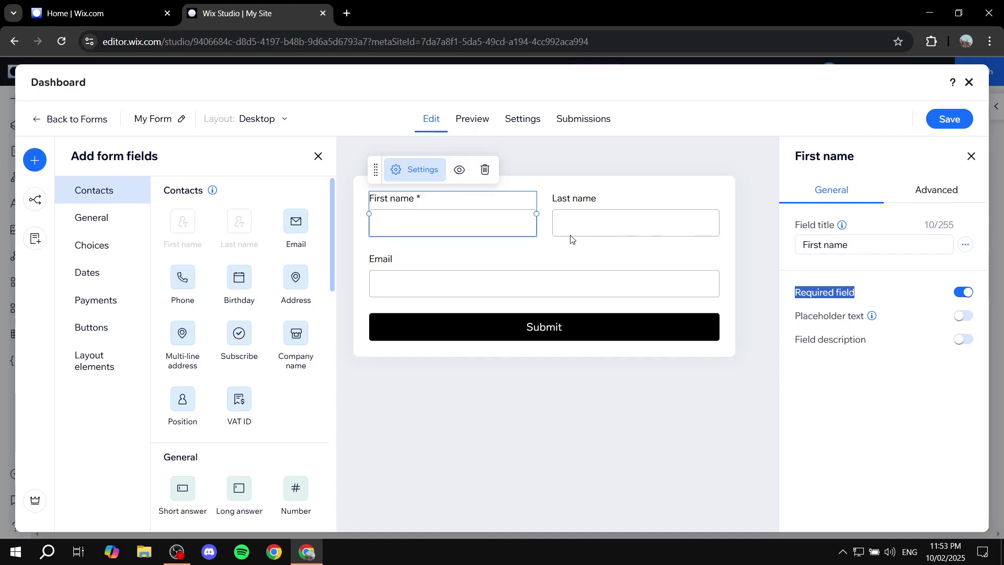
pyautogui.click(942, 192)
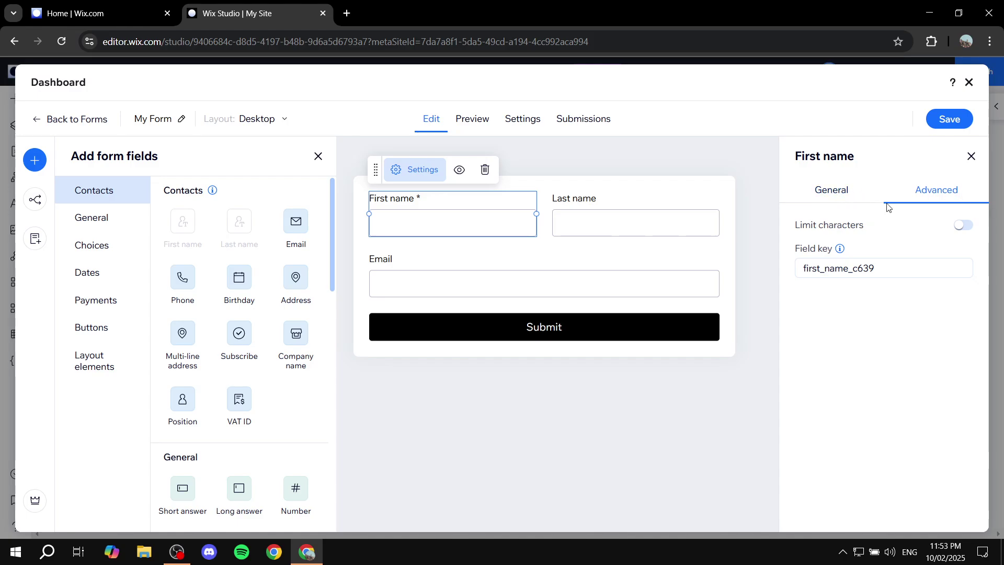
pyautogui.click(833, 192)
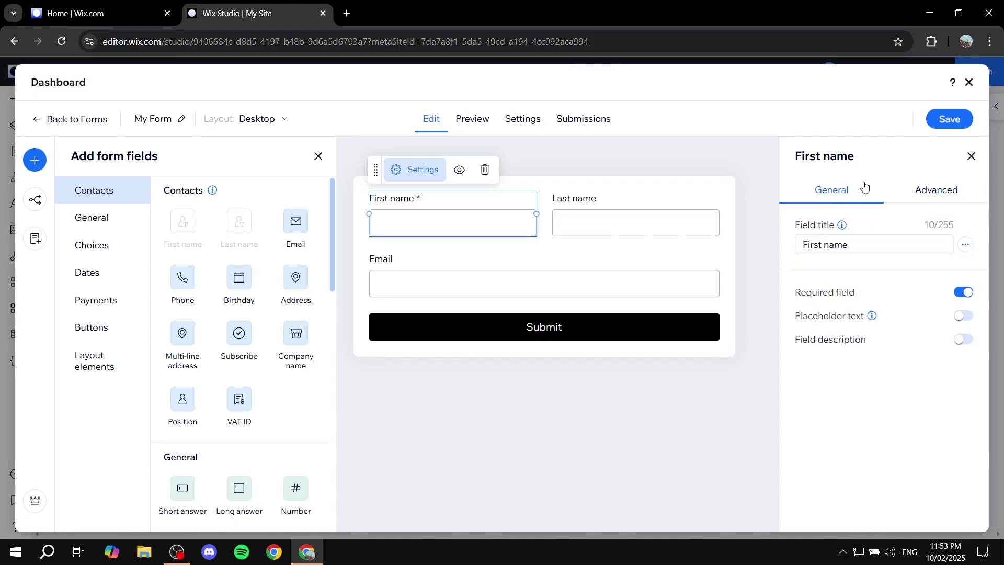
# Check the Last name field's general settings and make the Email field required.
pyautogui.click(580, 200)
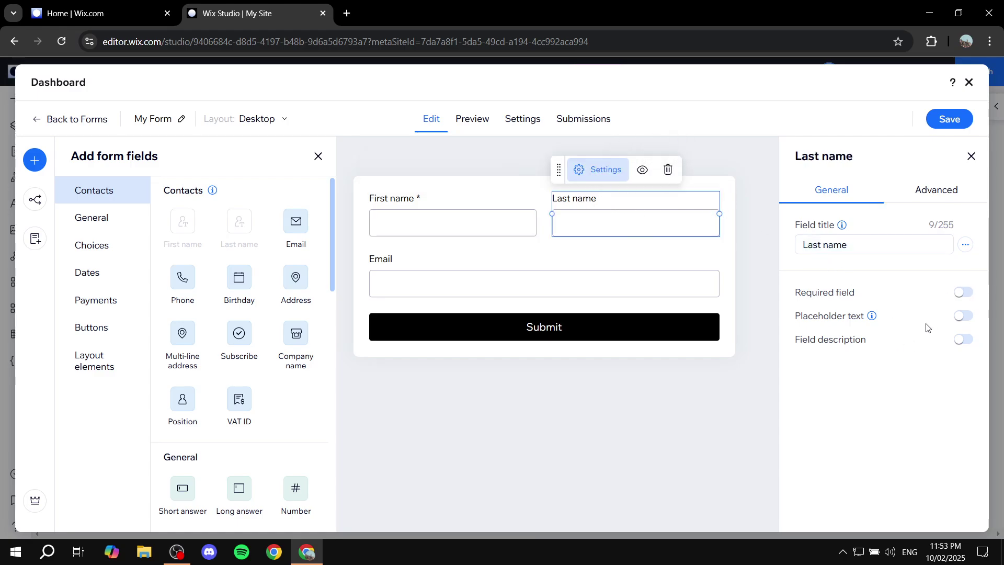
pyautogui.click(392, 270)
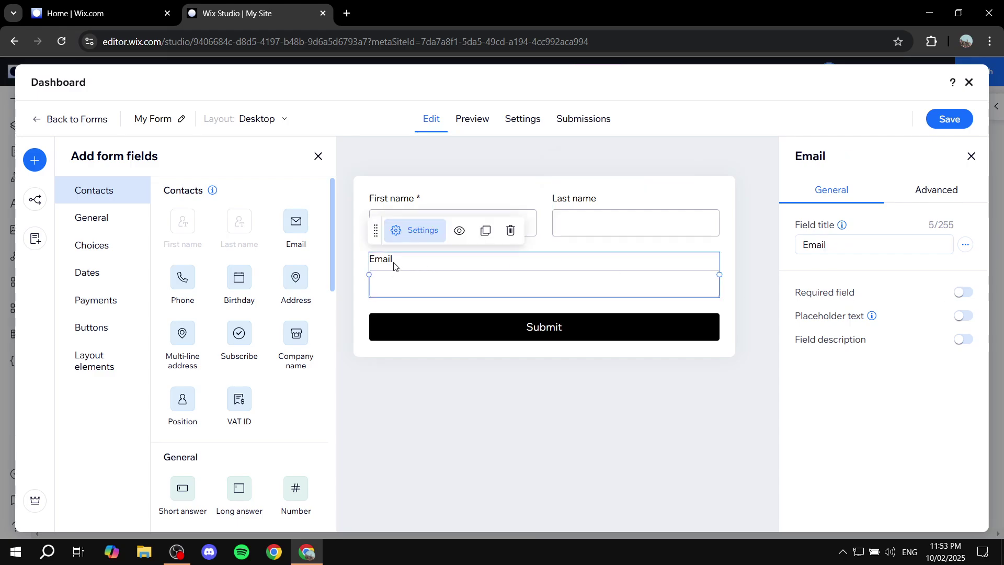
pyautogui.click(964, 294)
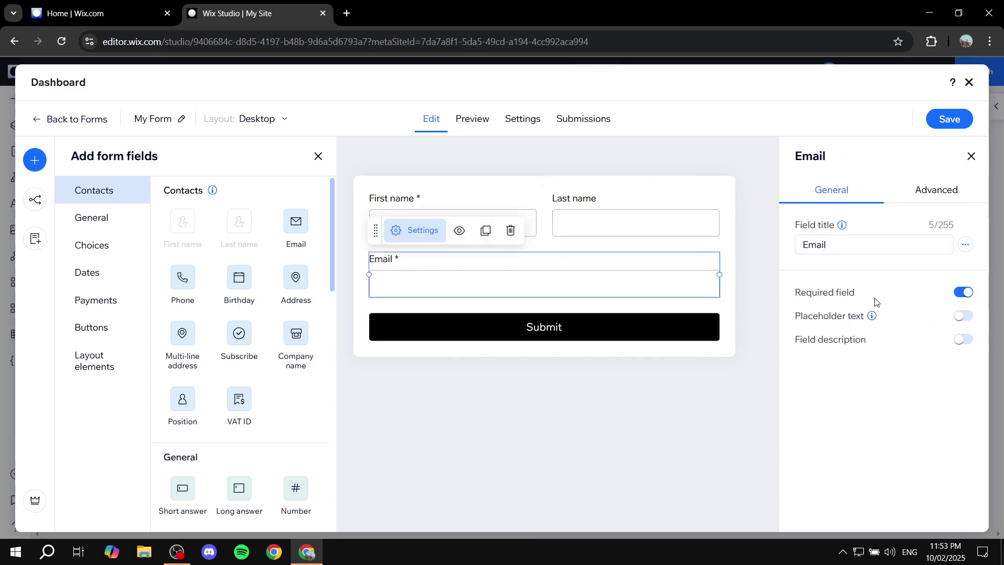
# Try out a sample e-mail address as the Email field's placeholder text, switching the placeholder off again.
pyautogui.click(962, 317)
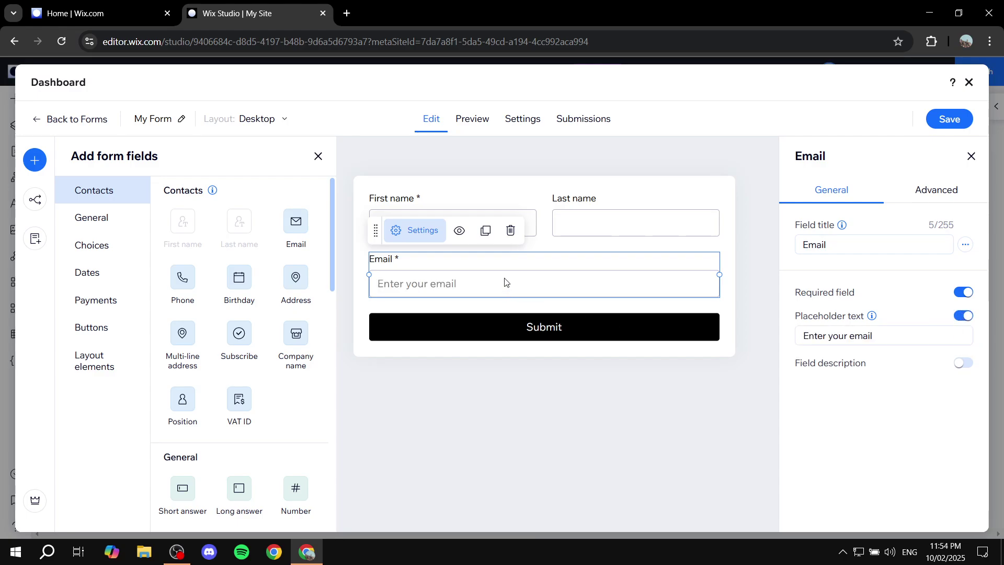
pyautogui.click(847, 335)
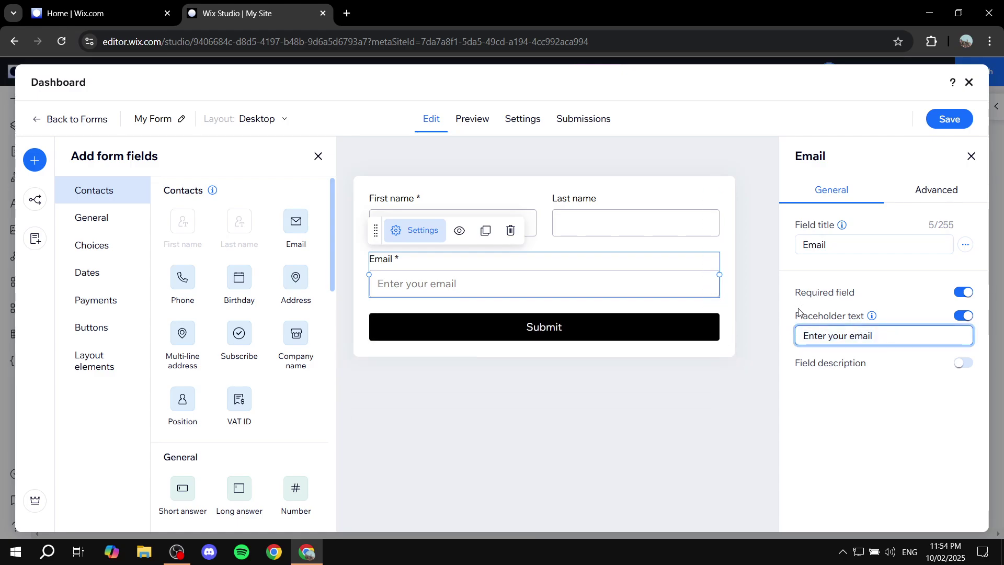
pyautogui.moveTo(873, 336); pyautogui.dragTo(802, 341)
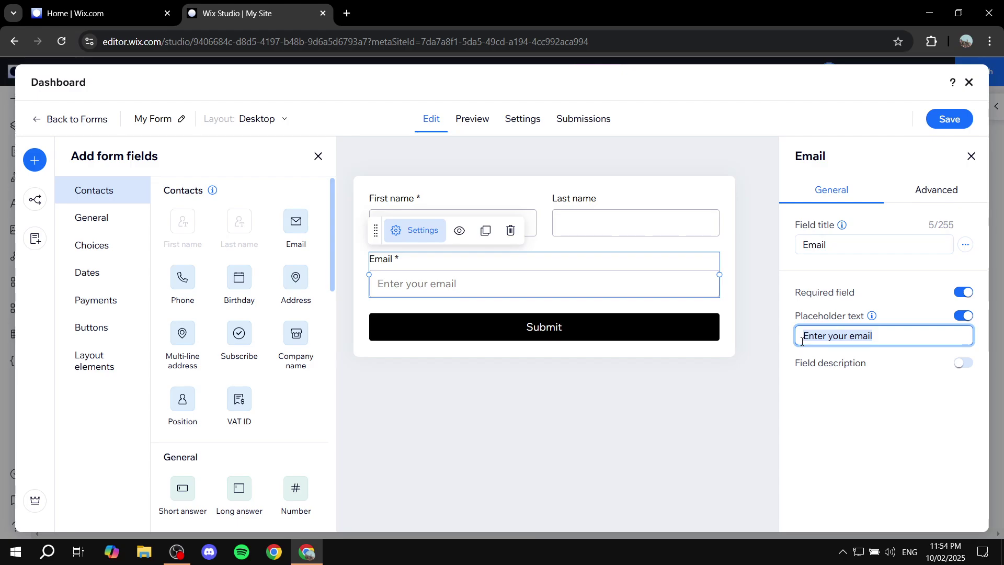
pyautogui.write('example')
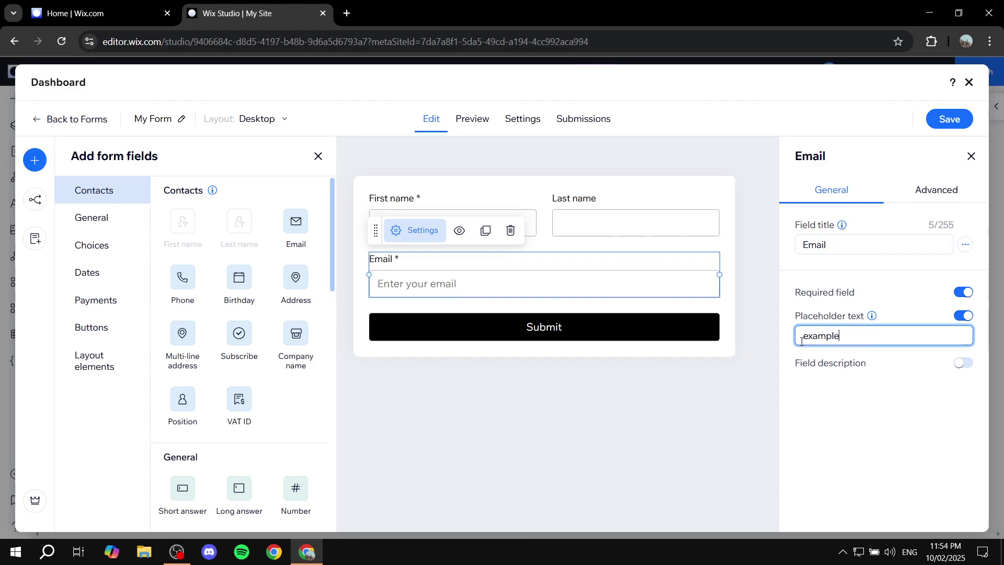
pyautogui.write('@example.com')
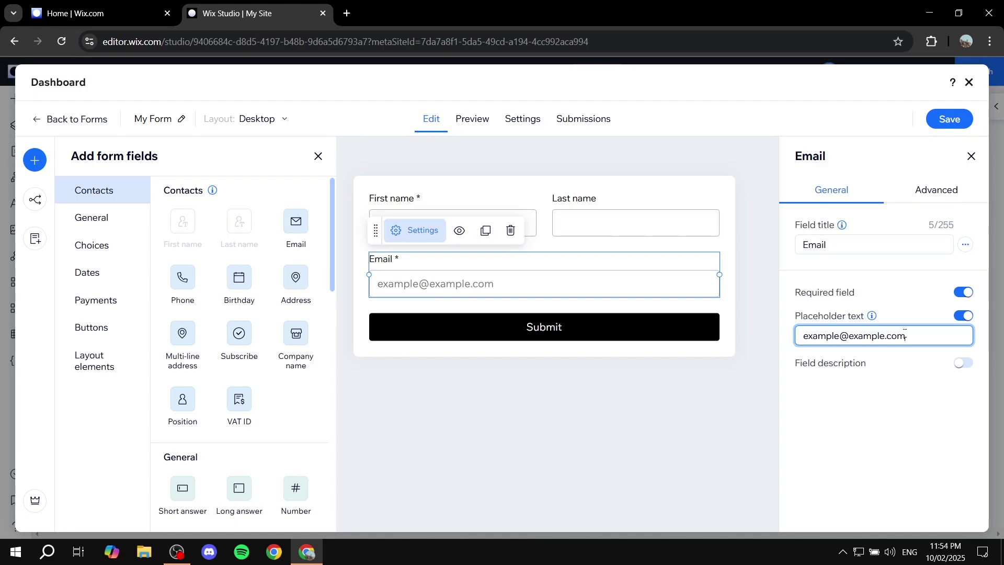
pyautogui.click(962, 315)
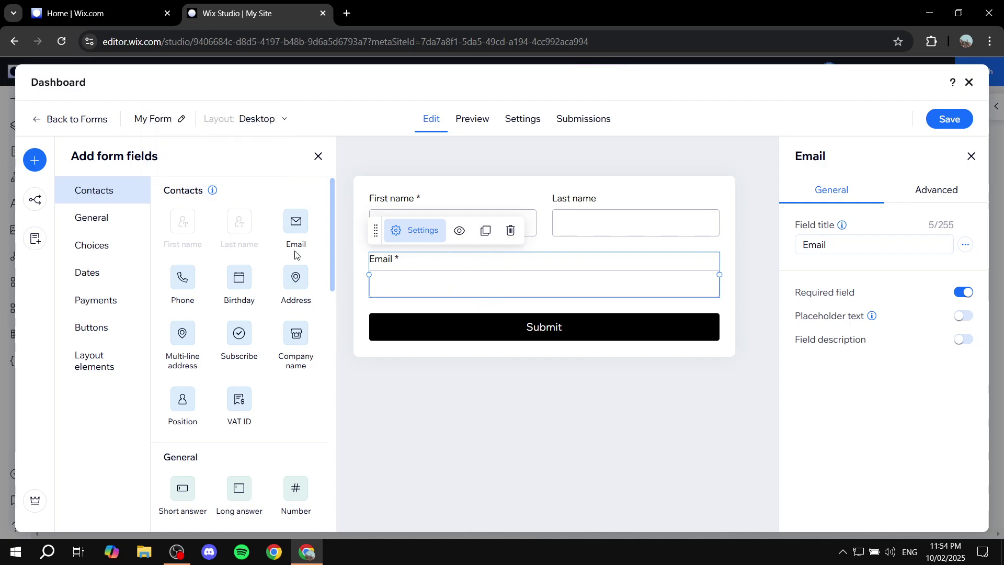
# Add a file upload field below the Email field and title it "ID".
pyautogui.click(92, 222)
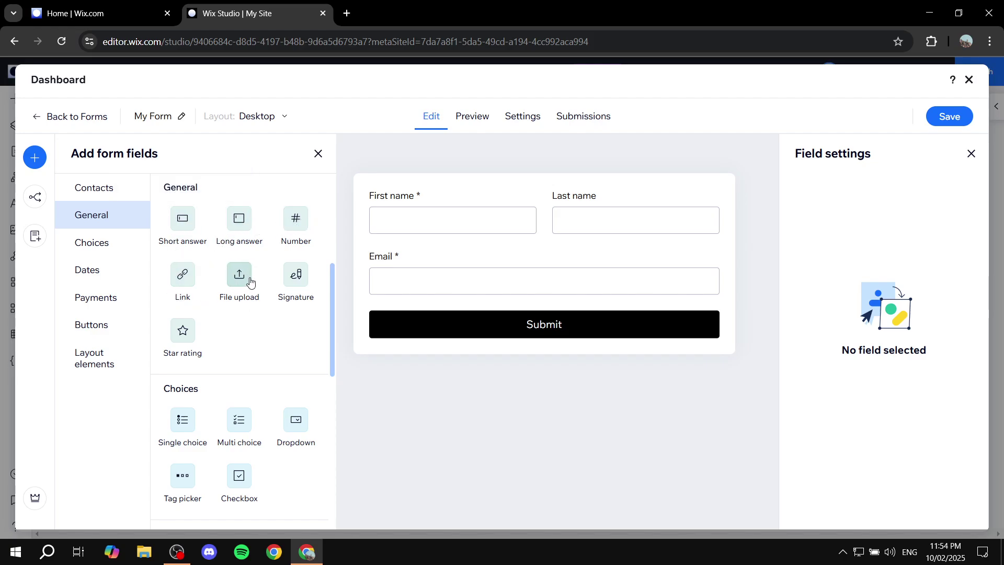
pyautogui.click(225, 302)
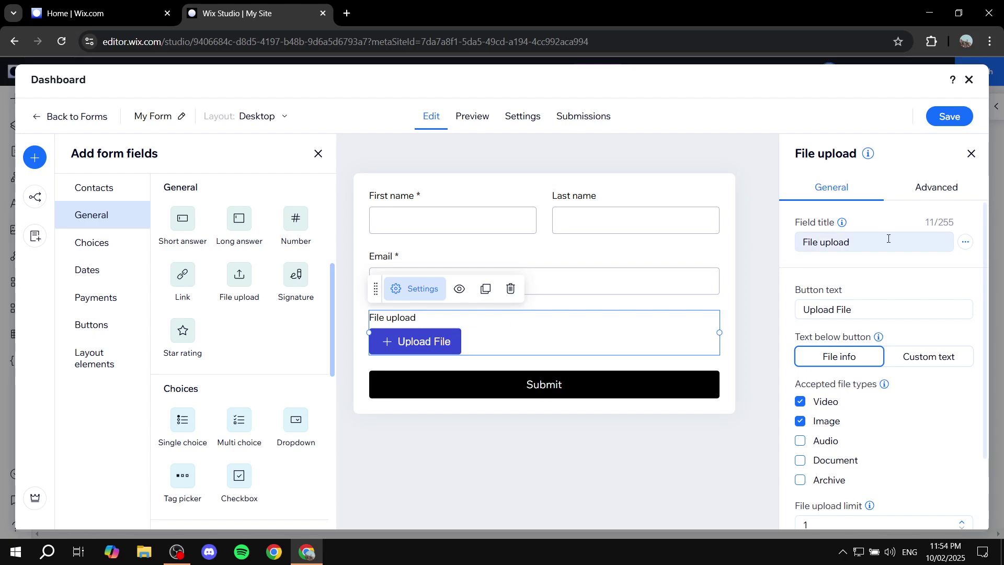
pyautogui.moveTo(876, 240); pyautogui.dragTo(804, 260)
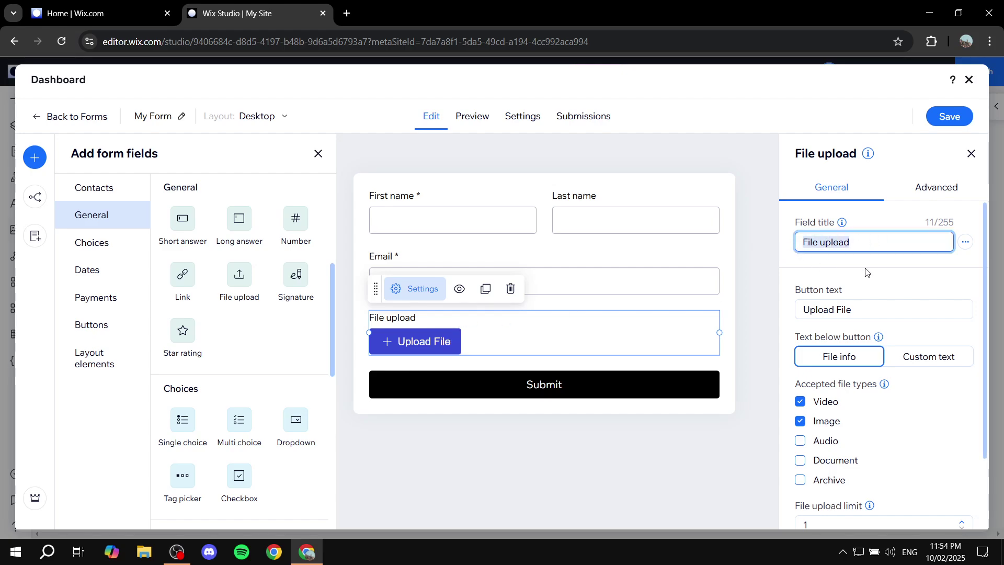
pyautogui.write('ID')
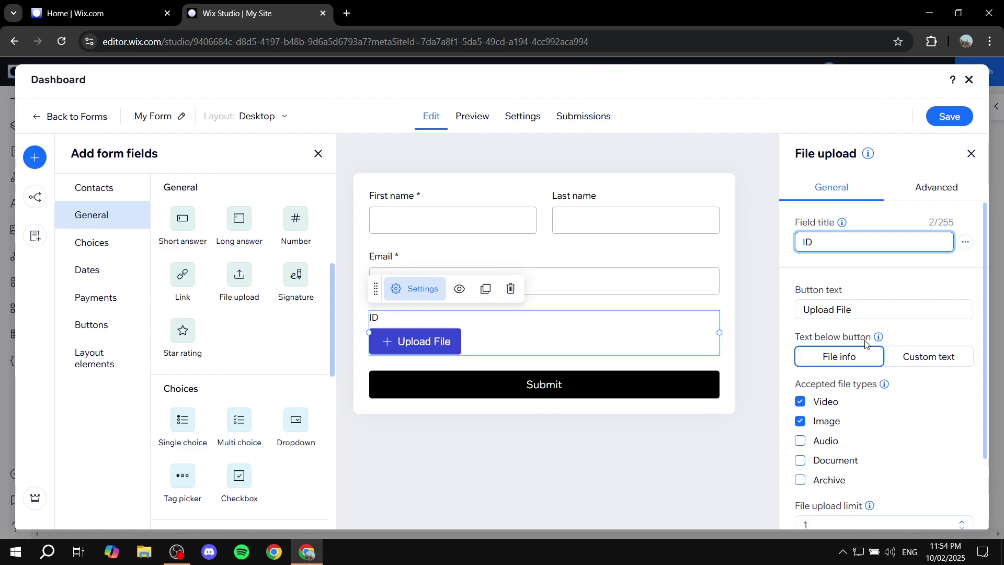
# Make the ID upload field required, accepting only image files with a file upload limit of 2.
pyautogui.scroll(-1, 858, 343)
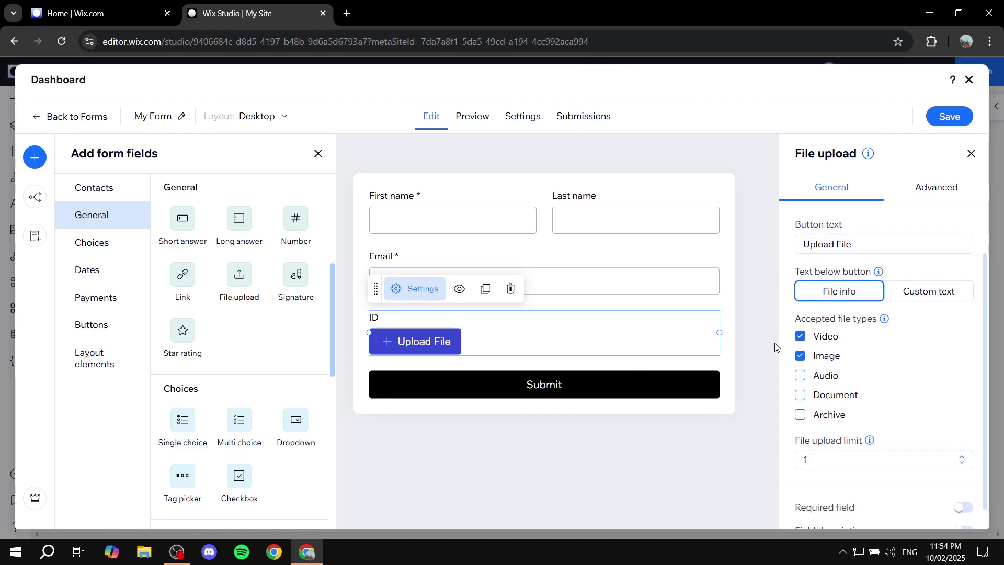
pyautogui.moveTo(788, 320); pyautogui.dragTo(884, 321)
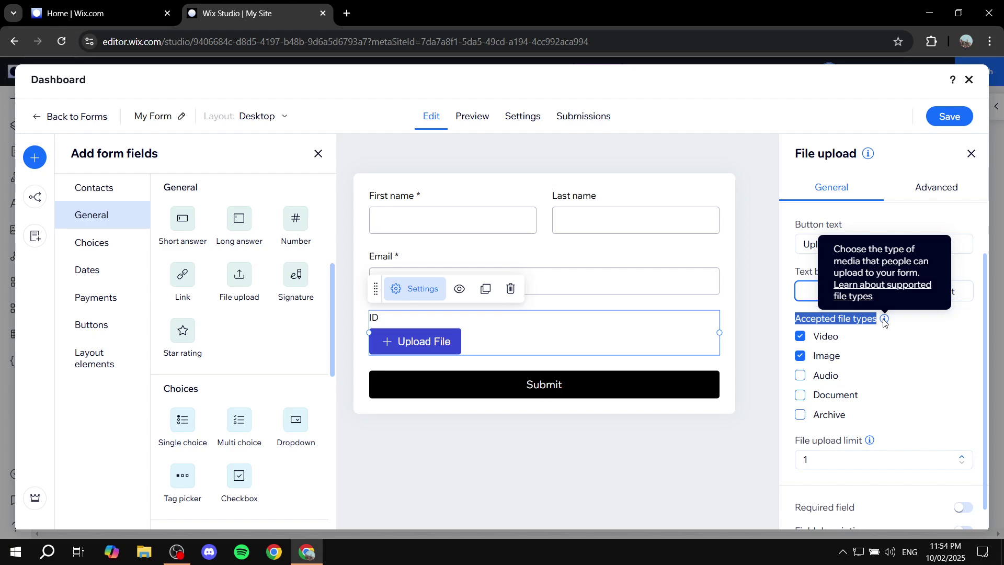
pyautogui.click(800, 336)
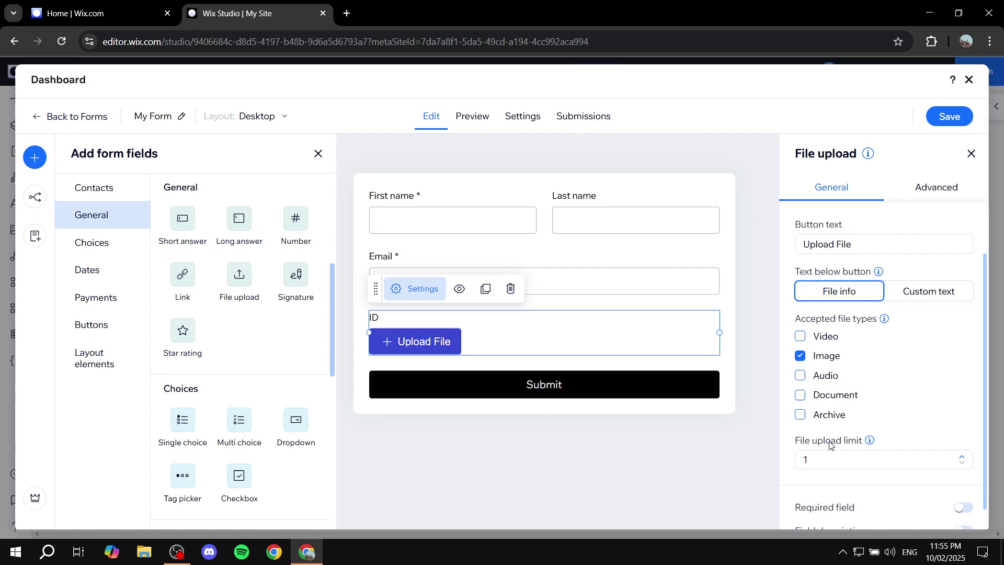
pyautogui.scroll(-1, 888, 444)
pyautogui.click(804, 439)
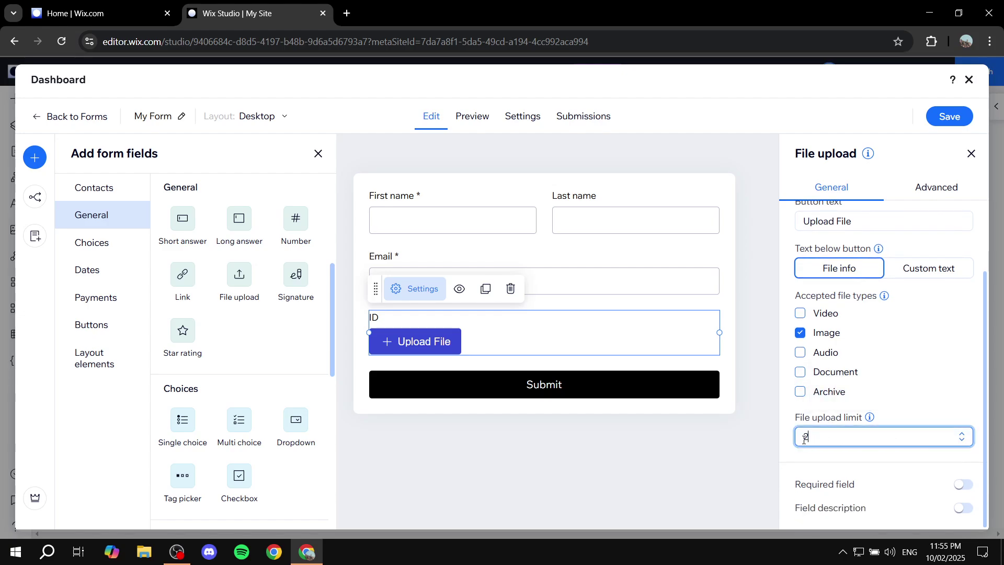
pyautogui.click(901, 404)
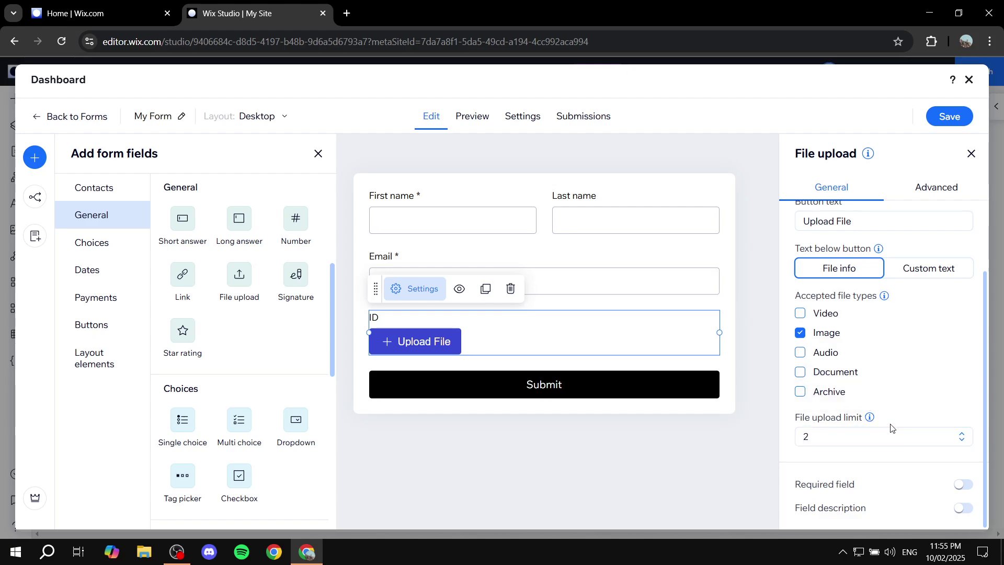
pyautogui.click(962, 484)
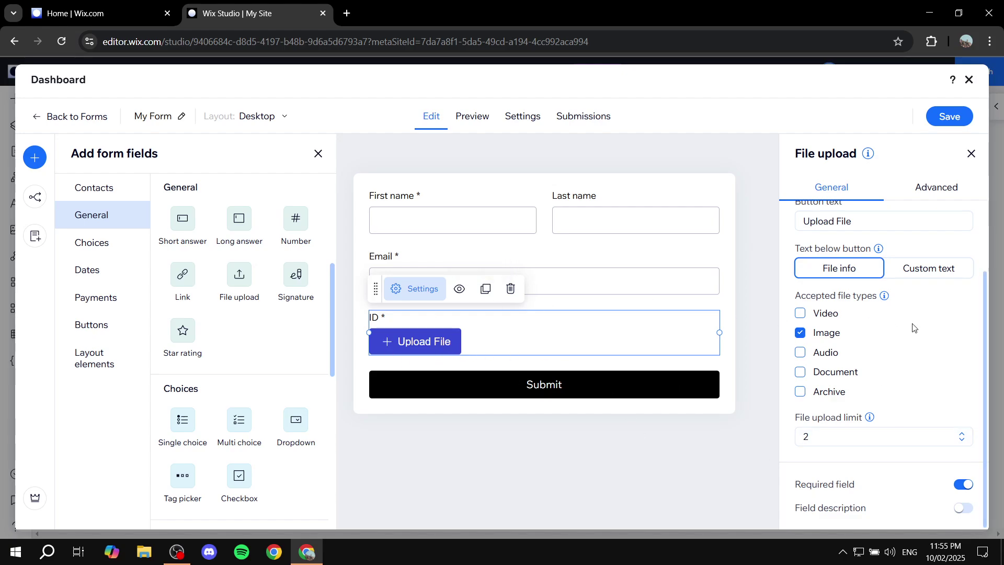
# Look over the ID upload field's settings and delete the field from the form.
pyautogui.scroll(2, 850, 335)
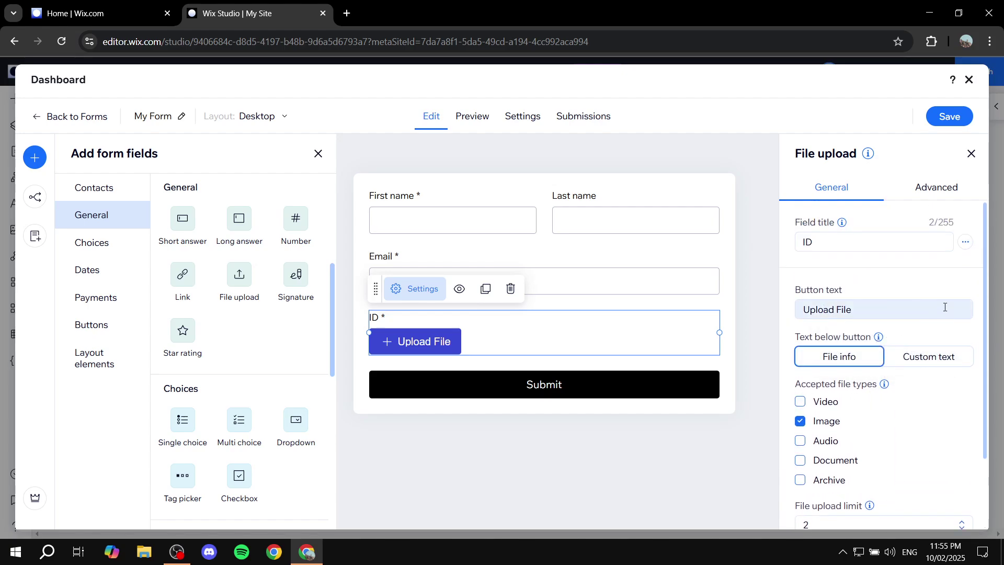
pyautogui.scroll(-2, 928, 426)
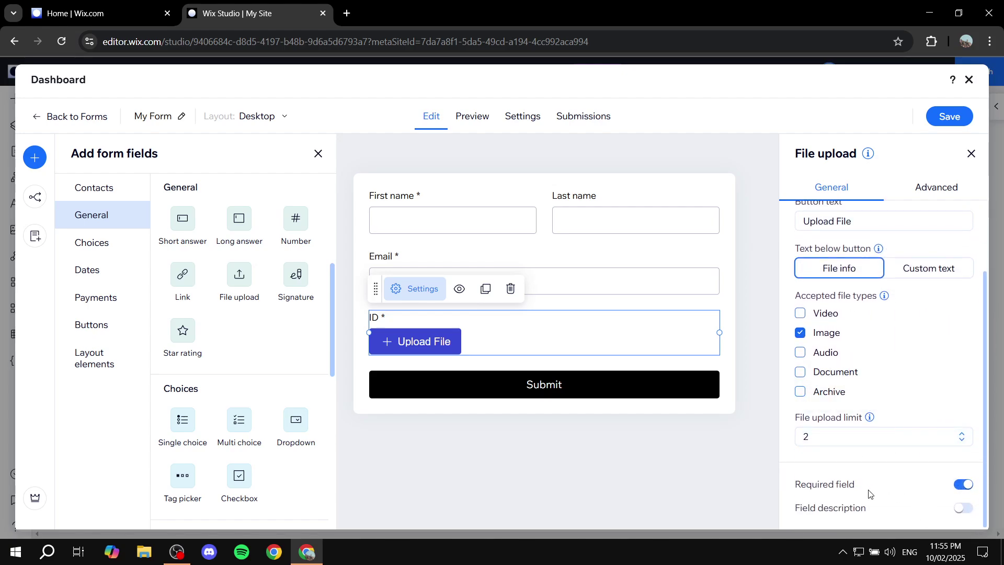
pyautogui.scroll(2, 921, 413)
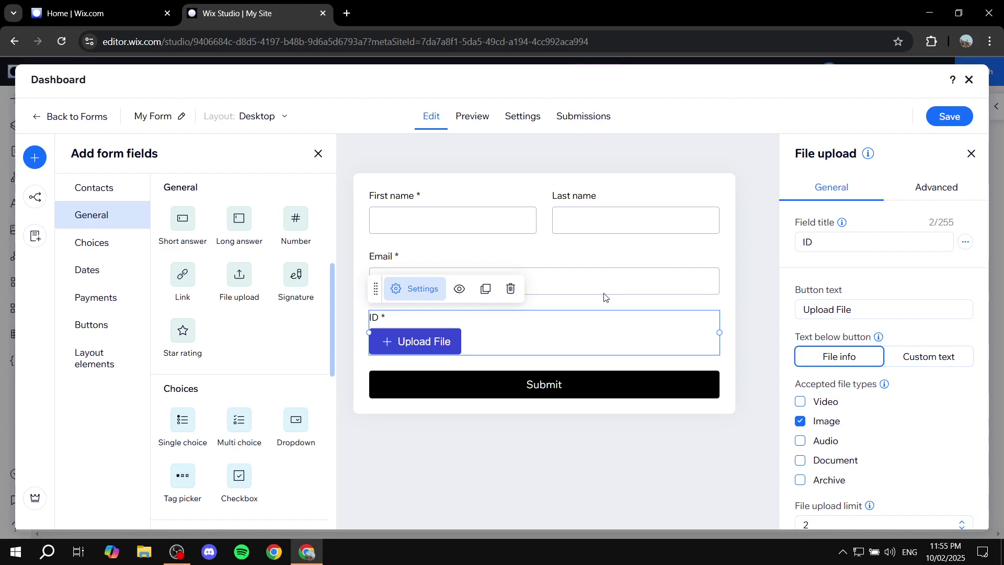
pyautogui.click(511, 288)
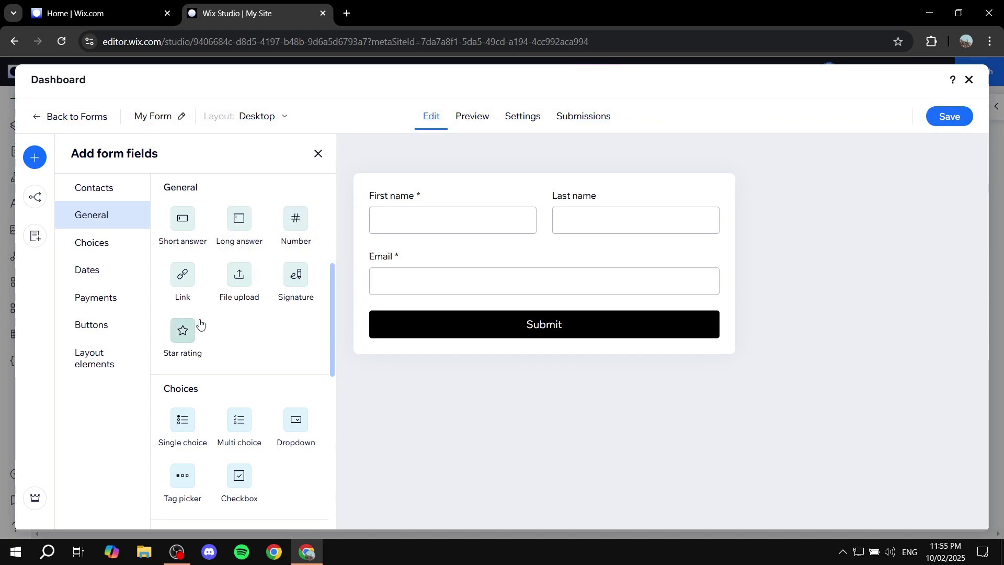
# Add a Star rating field and a Multi choice field between the Email field and the Submit button.
pyautogui.moveTo(174, 321); pyautogui.dragTo(447, 341)
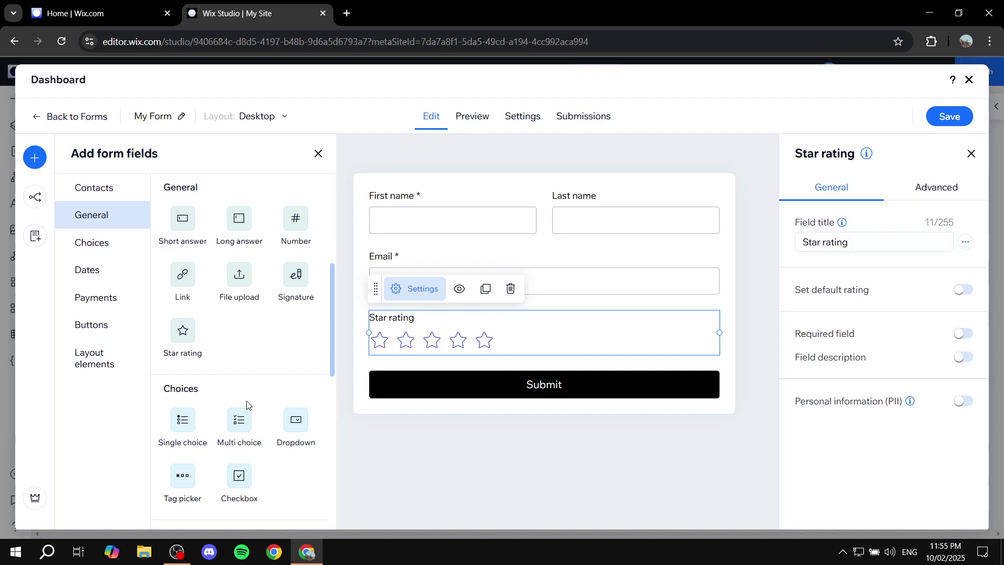
pyautogui.scroll(-4, 247, 404)
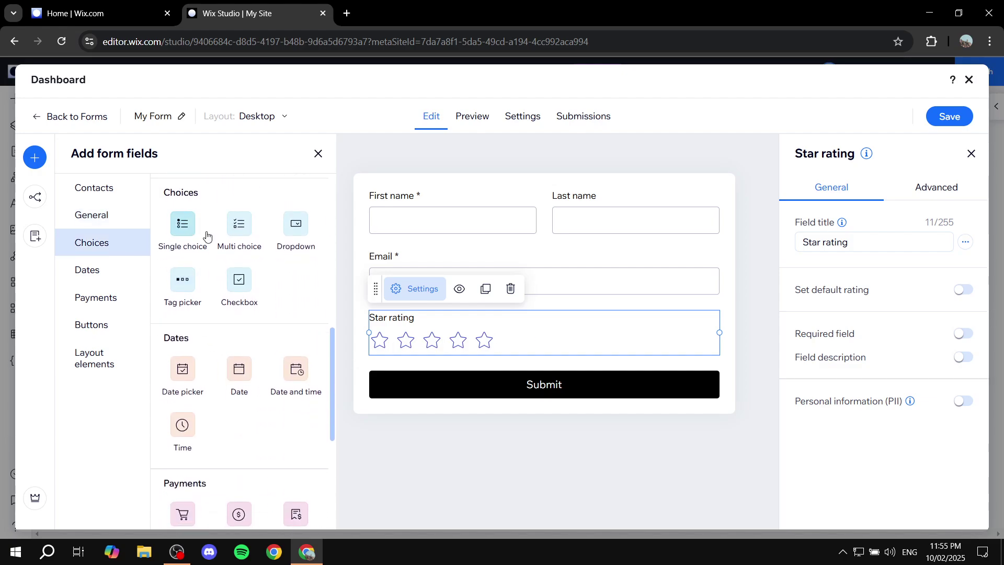
pyautogui.click(234, 230)
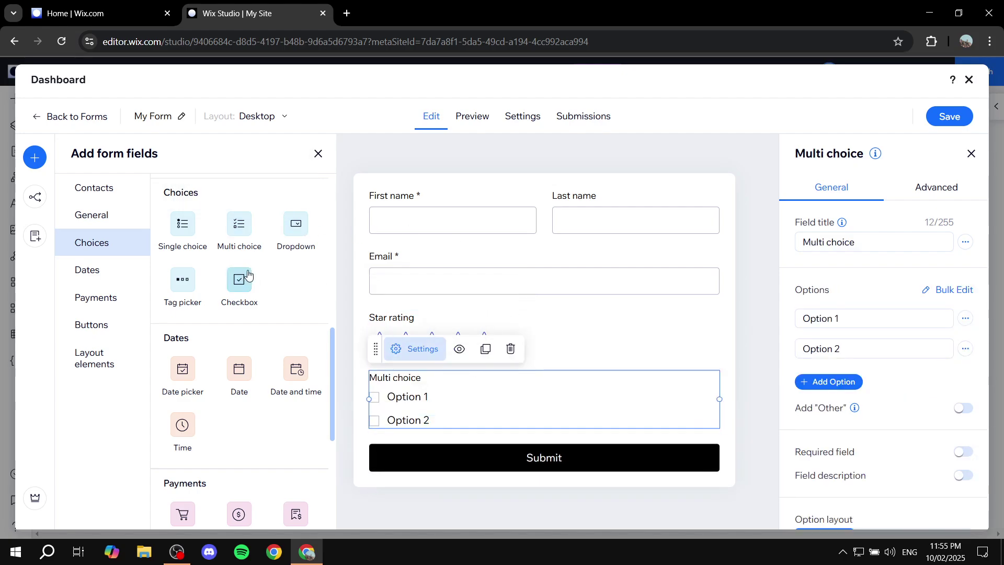
# Look through the date, payment, button and layout field types, and preview the form with a four-star rating.
pyautogui.scroll(-3, 270, 238)
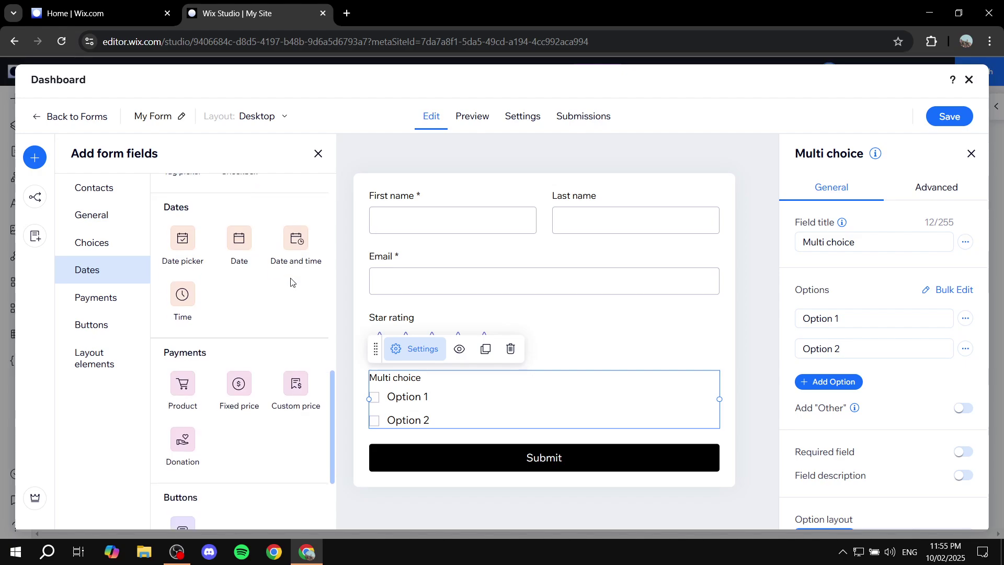
pyautogui.scroll(-3, 219, 313)
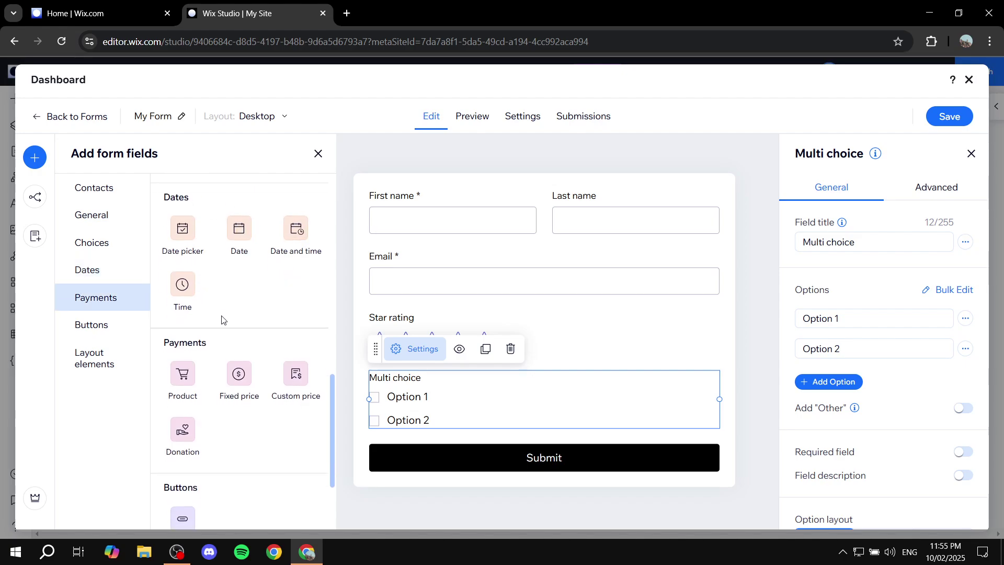
pyautogui.scroll(1, 251, 266)
pyautogui.scroll(-1, 242, 244)
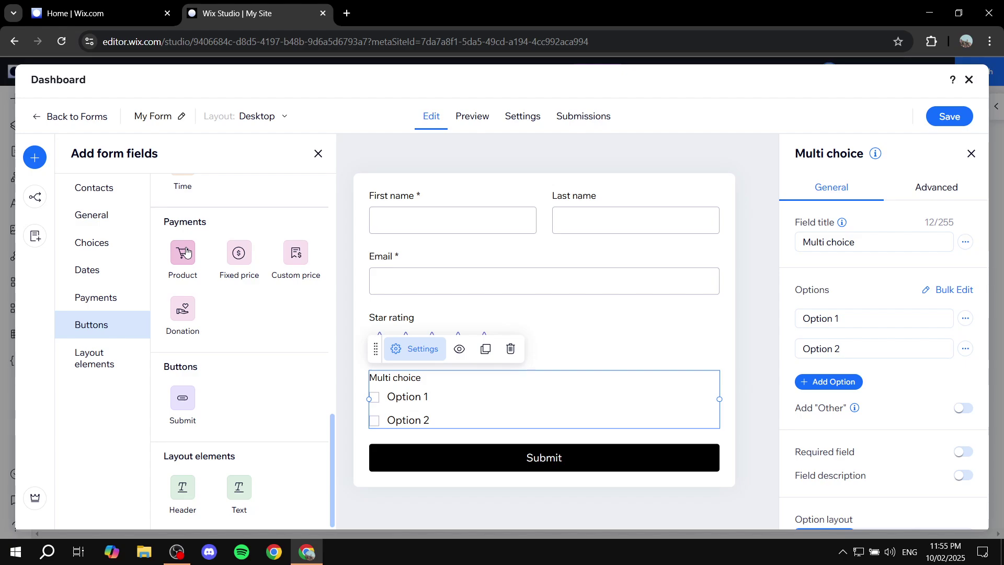
pyautogui.scroll(-1, 228, 375)
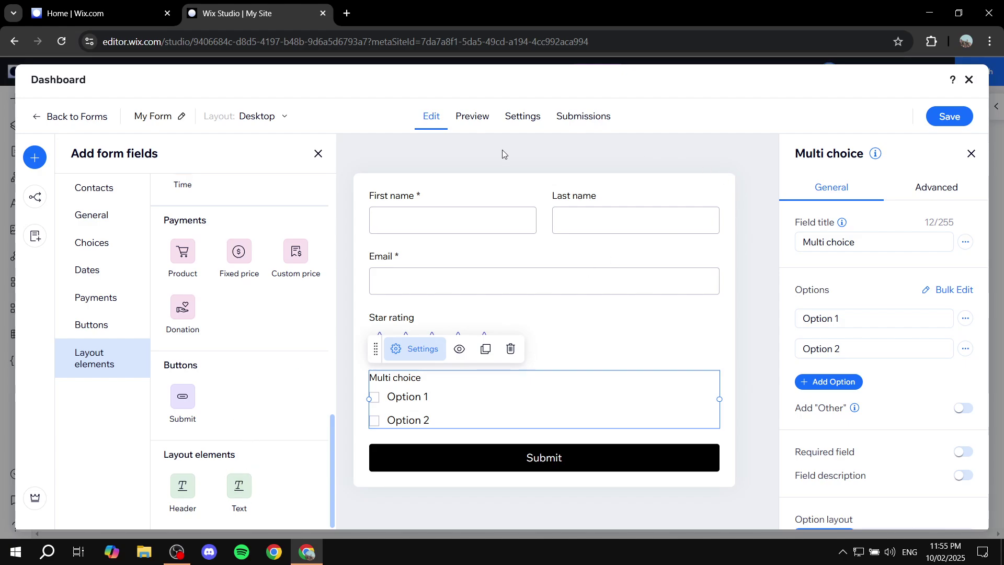
pyautogui.click(482, 128)
pyautogui.click(410, 335)
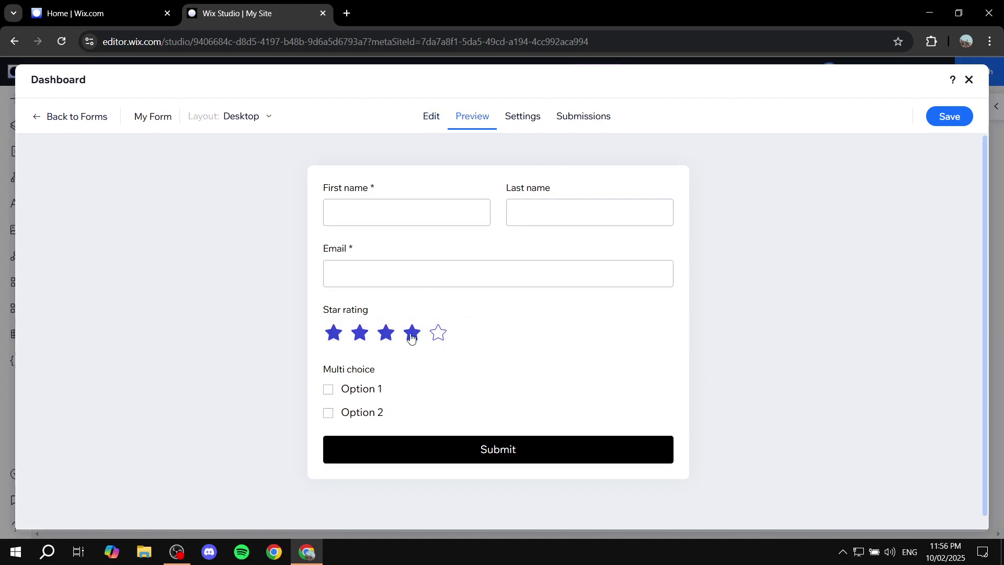
# Rename the form as "Test Form" in its general settings.
pyautogui.click(537, 123)
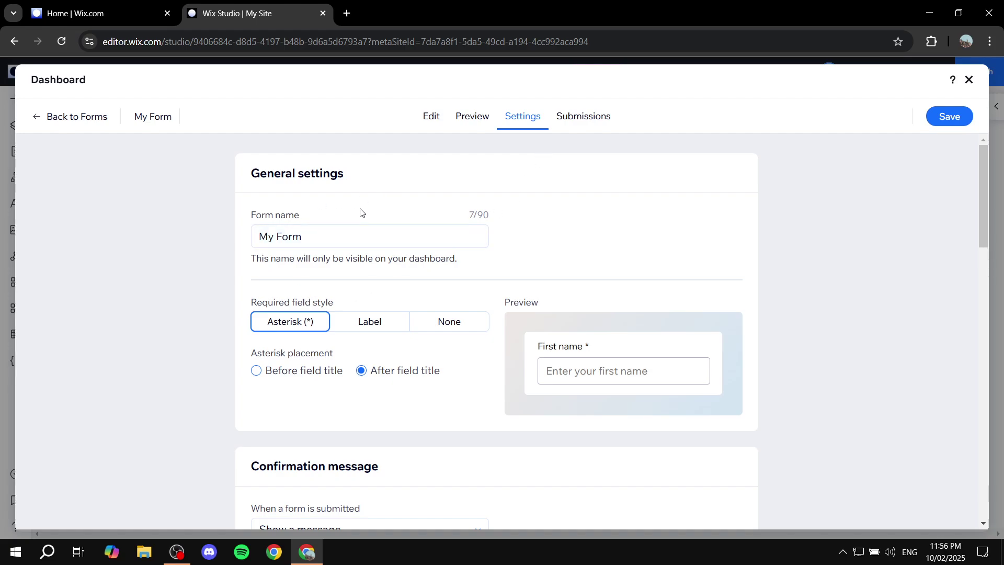
pyautogui.click(348, 237)
pyautogui.press('BackSpace')
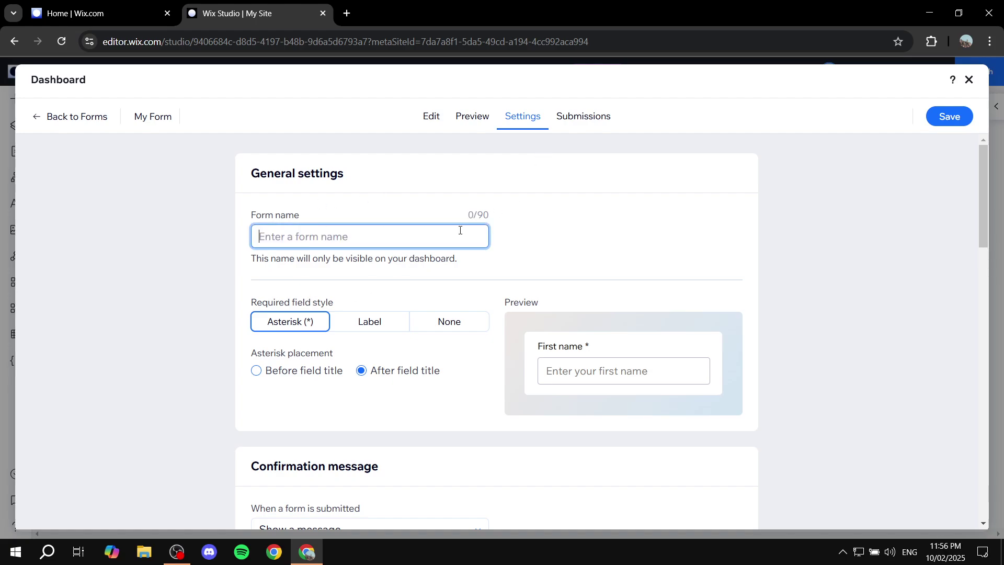
pyautogui.write('Test Form')
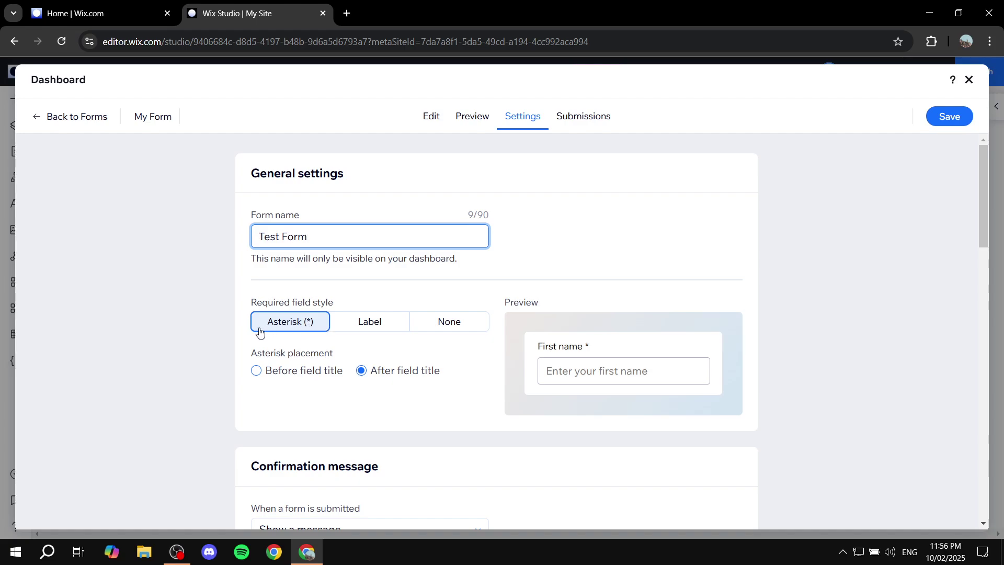
pyautogui.scroll(-3, 225, 329)
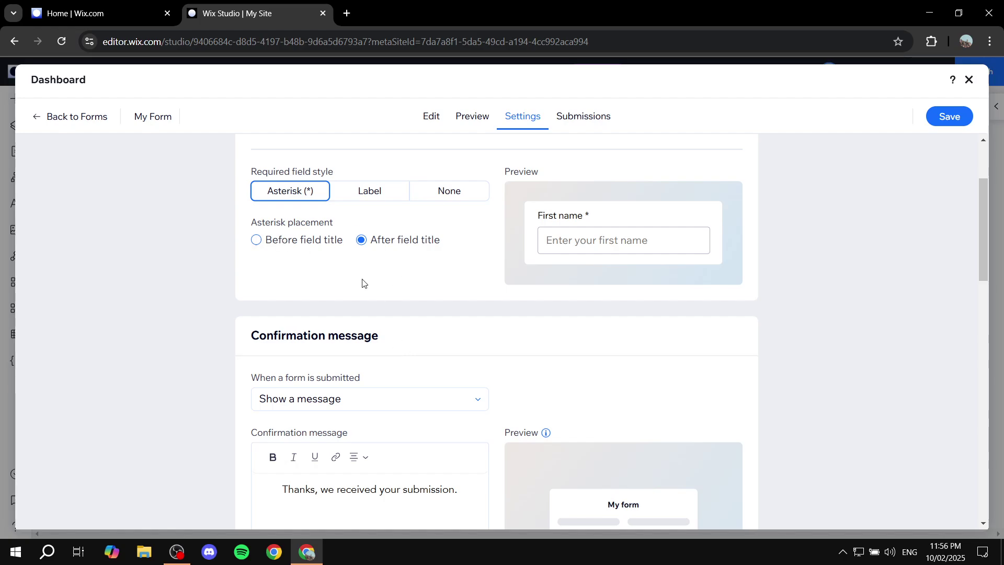
# Look through the form's confirmation message, payments, spam filter, form status and regional settings, including the available spam filter levels.
pyautogui.scroll(-3, 361, 280)
pyautogui.scroll(-5, 471, 251)
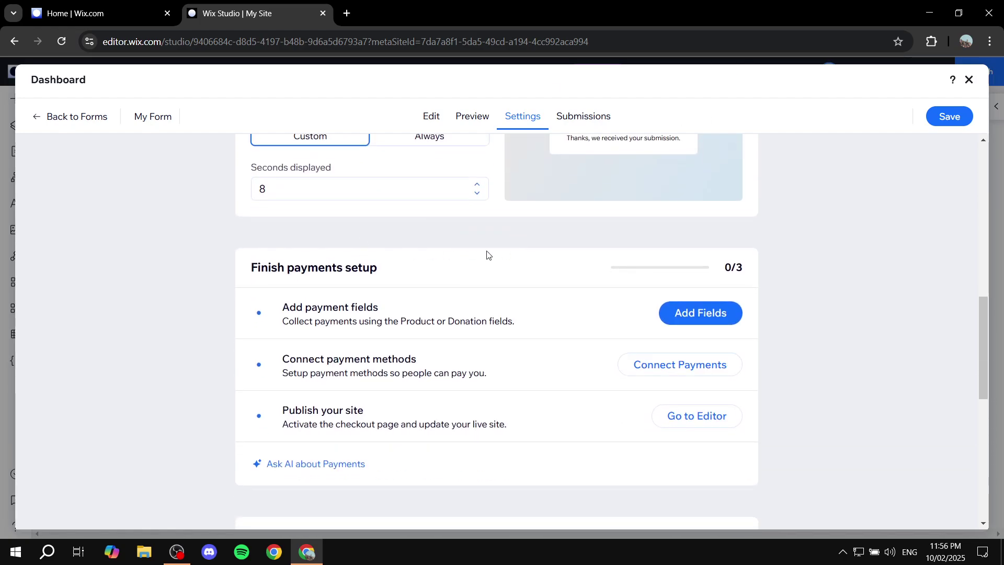
pyautogui.scroll(-4, 479, 255)
pyautogui.scroll(-5, 452, 263)
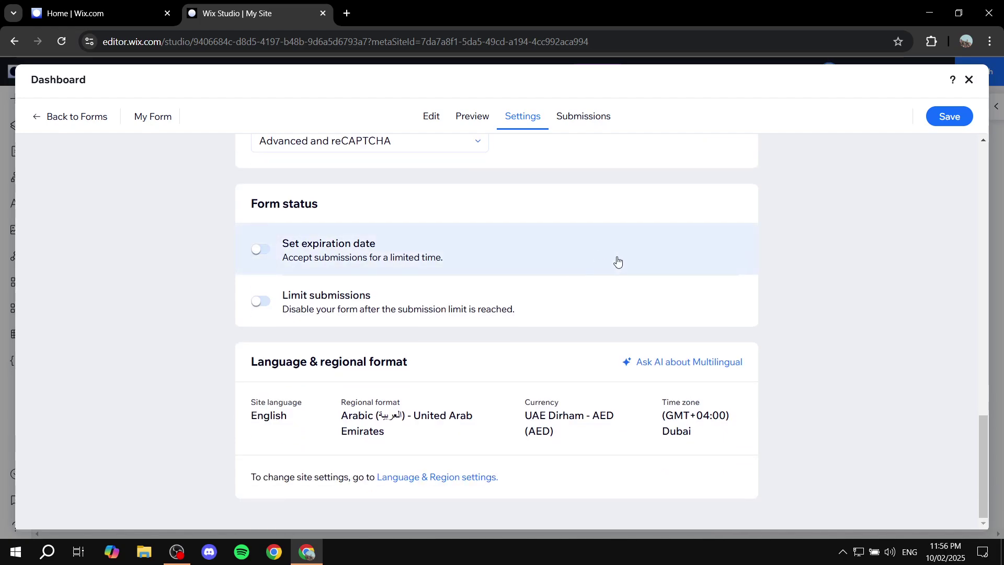
pyautogui.scroll(8, 607, 262)
pyautogui.scroll(-2, 324, 300)
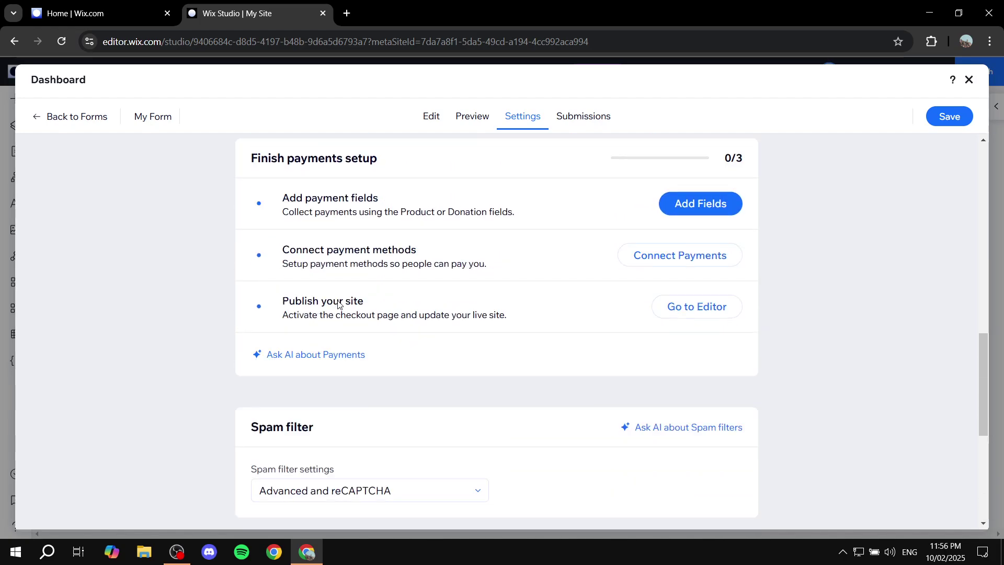
pyautogui.scroll(-3, 339, 305)
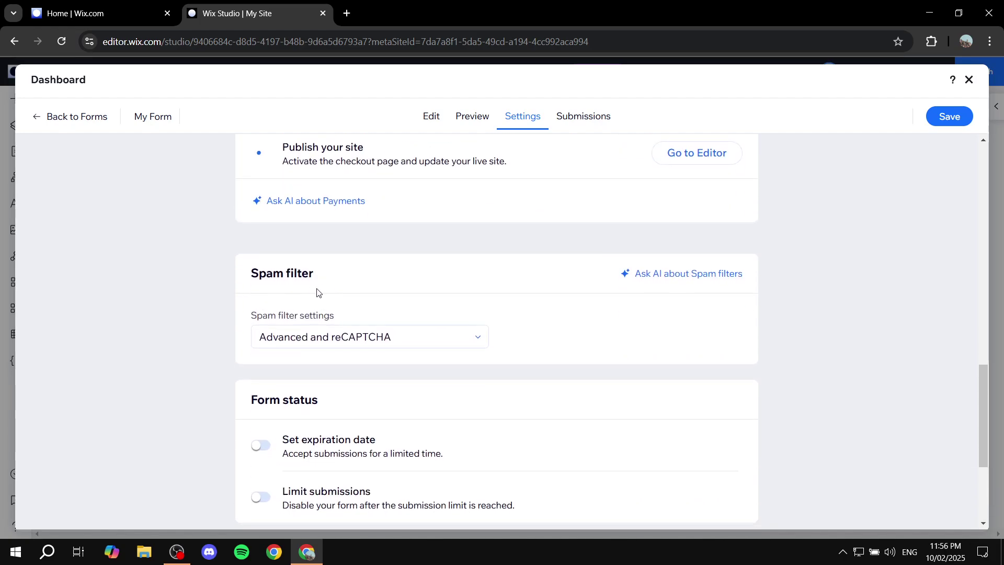
pyautogui.click(264, 340)
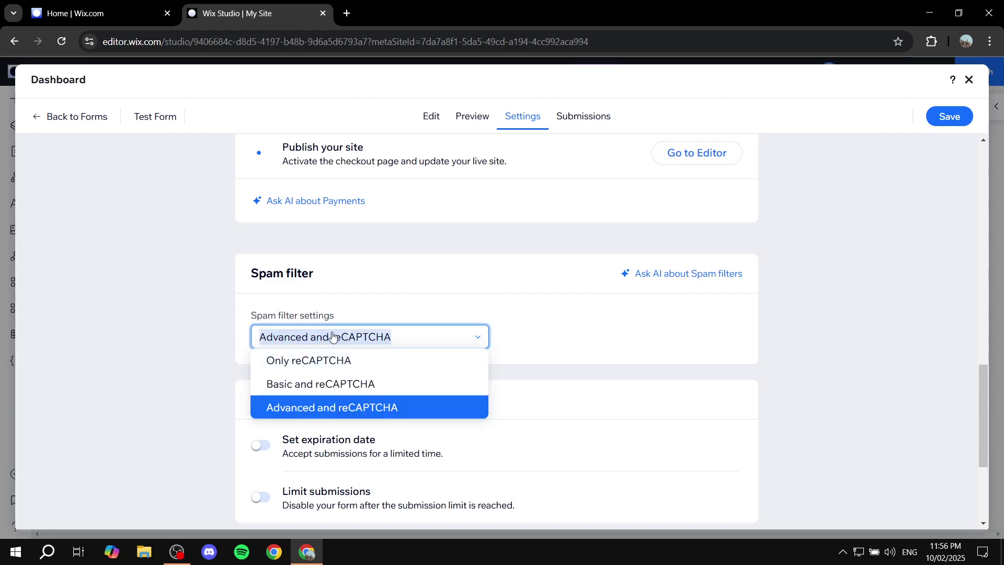
pyautogui.click(333, 337)
pyautogui.scroll(10, 562, 220)
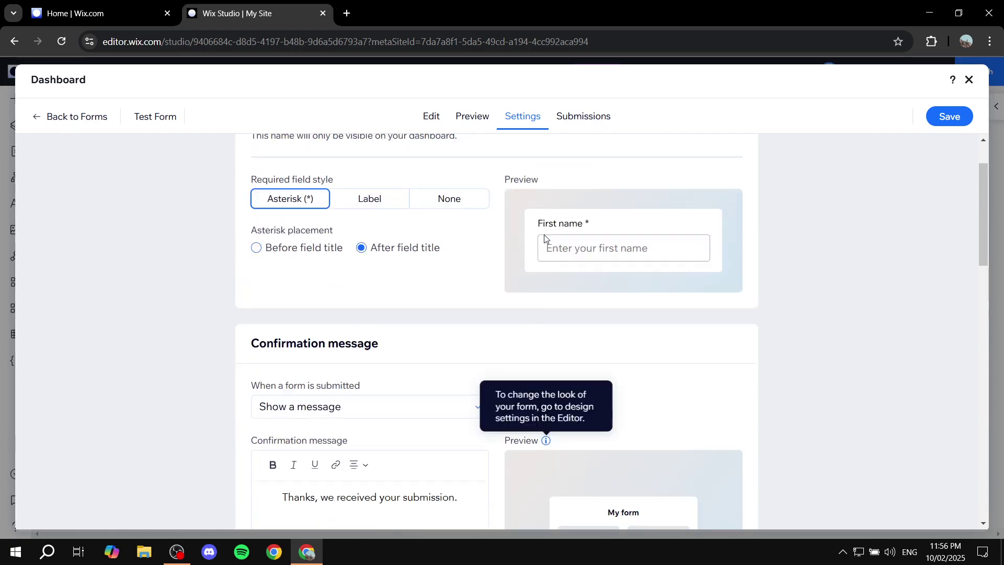
# Save the Test Form and close the dashboard to return to the page editor.
pyautogui.click(932, 126)
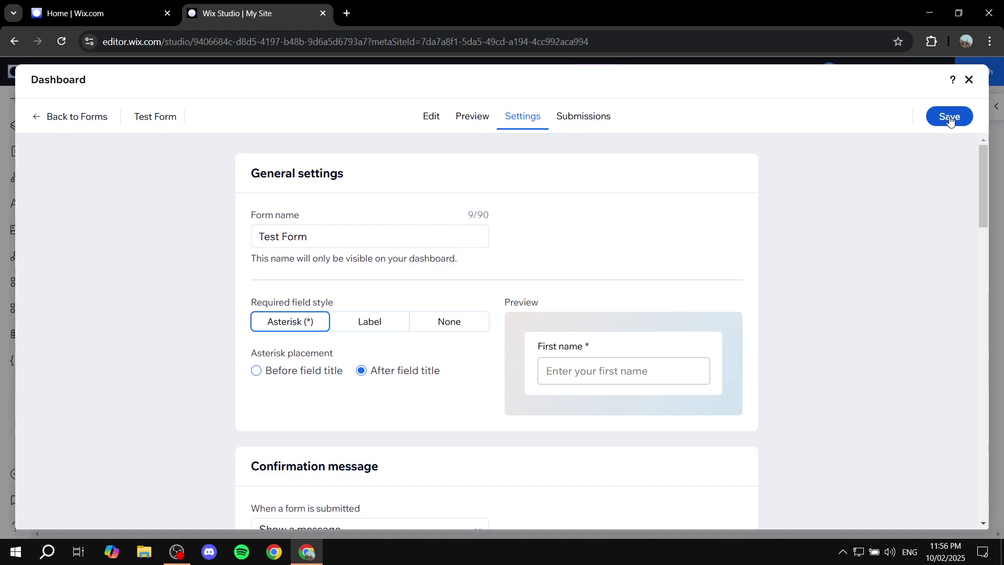
pyautogui.click(957, 117)
pyautogui.click(968, 80)
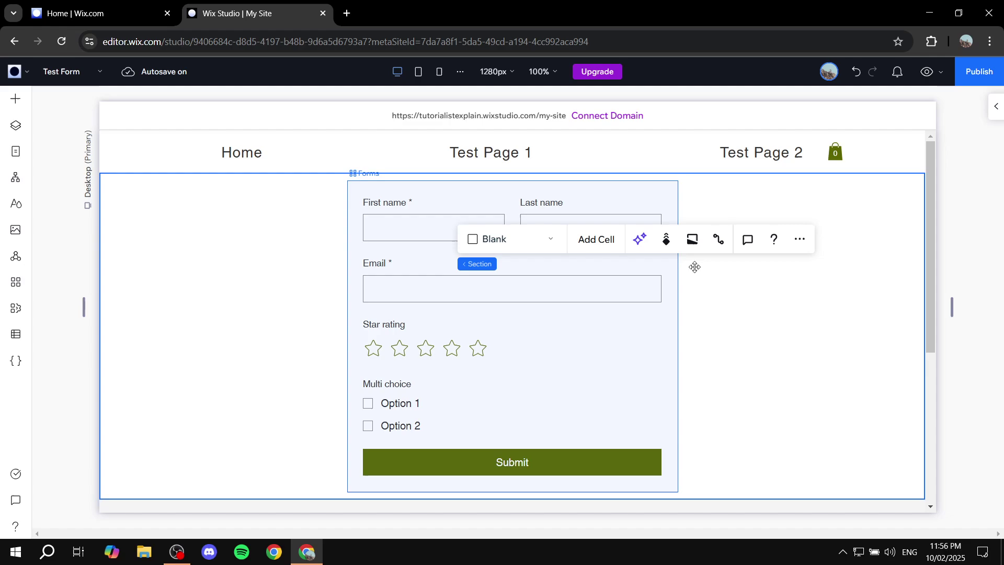
pyautogui.click(557, 346)
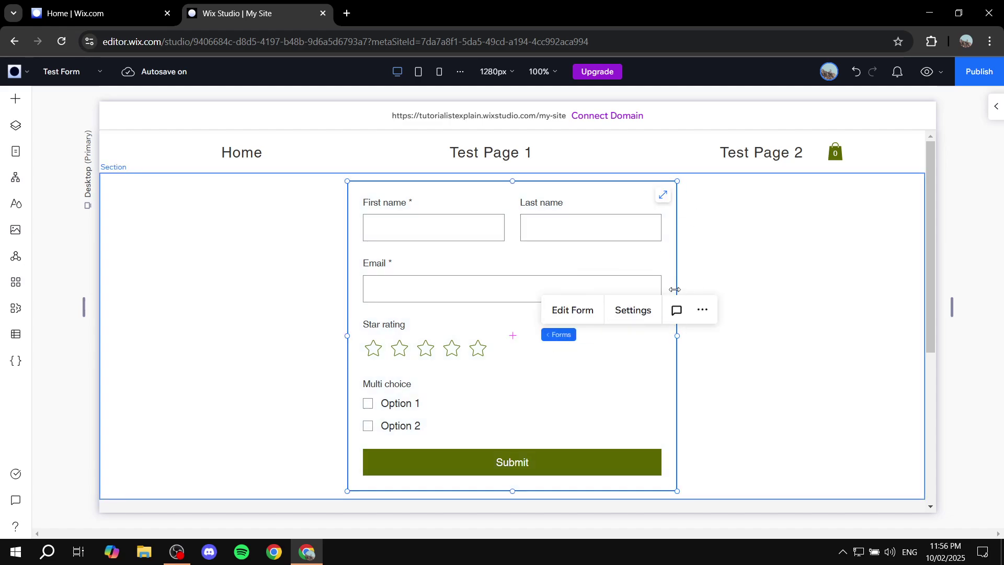
pyautogui.click(836, 226)
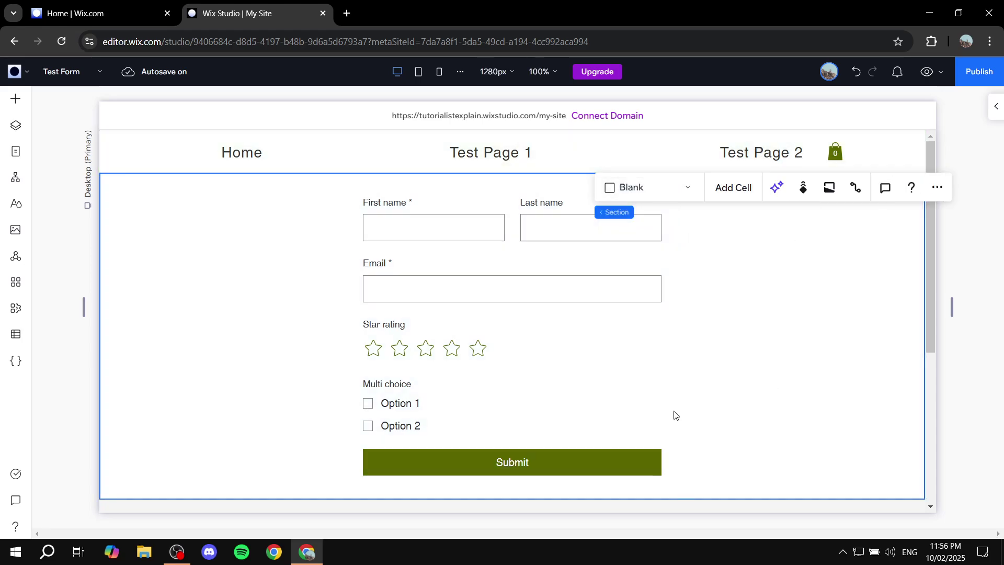
pyautogui.click(621, 390)
pyautogui.click(869, 307)
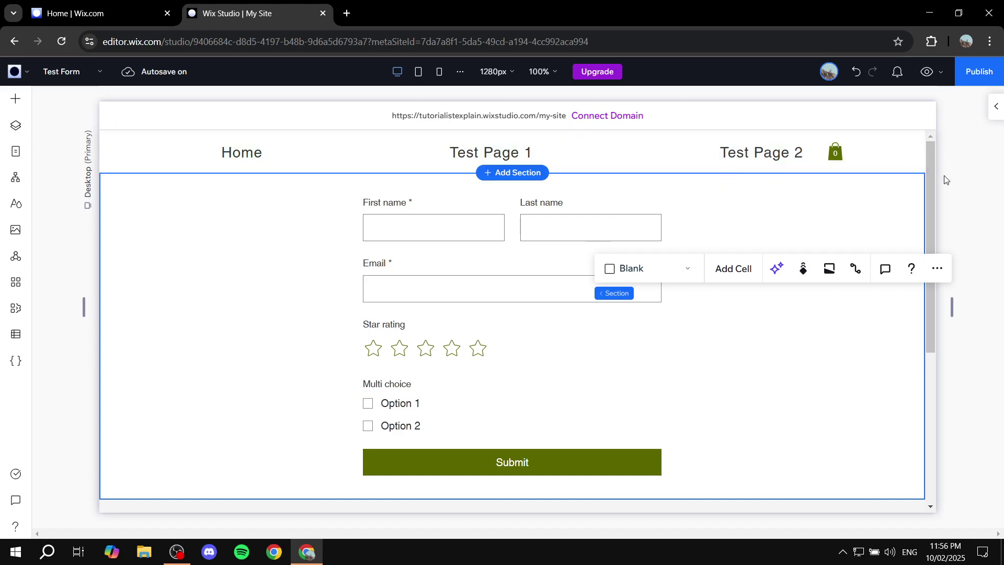
pyautogui.click(961, 173)
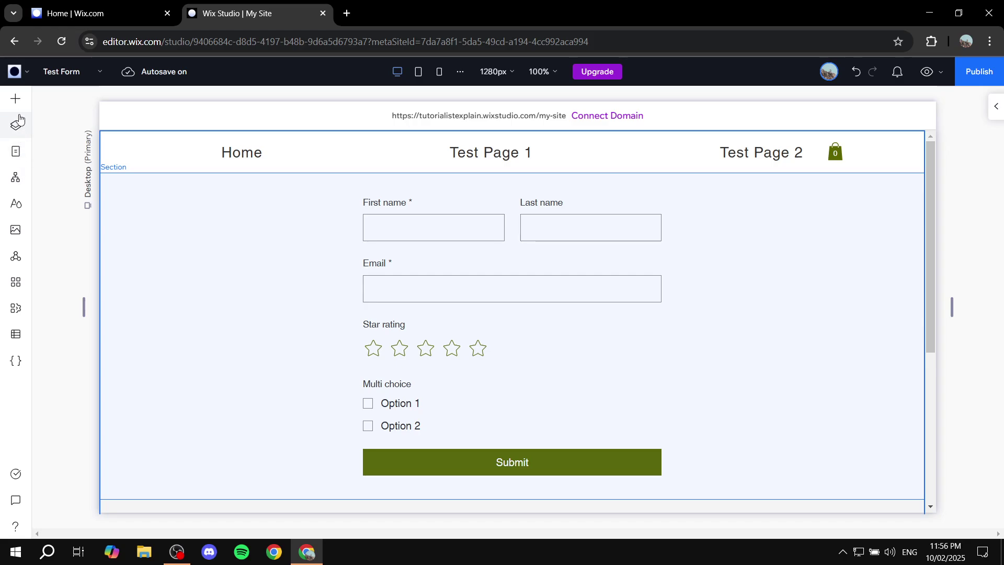
# Add a section between the site header and the form, with the snowy mountain landscape image as its background.
pyautogui.click(514, 174)
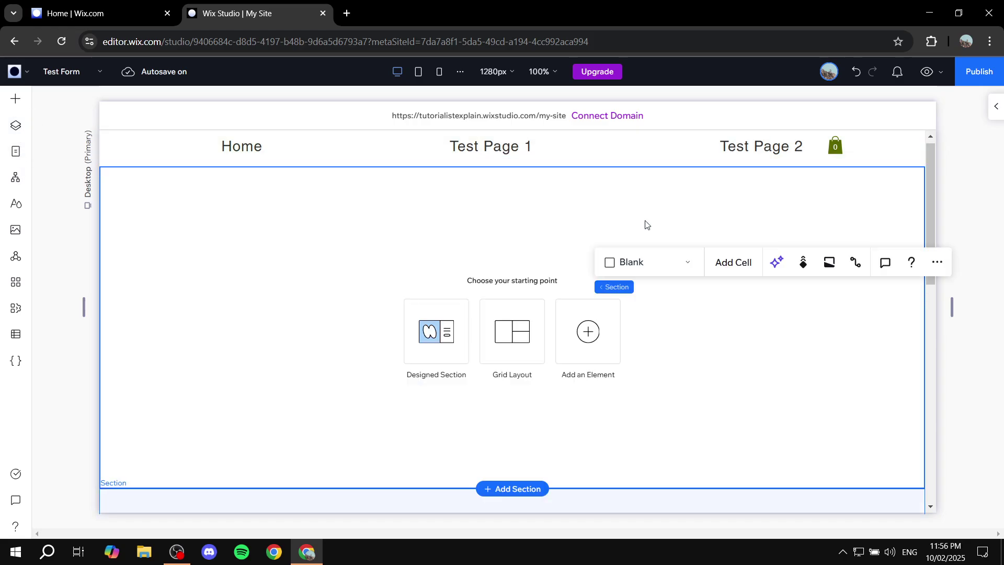
pyautogui.click(19, 100)
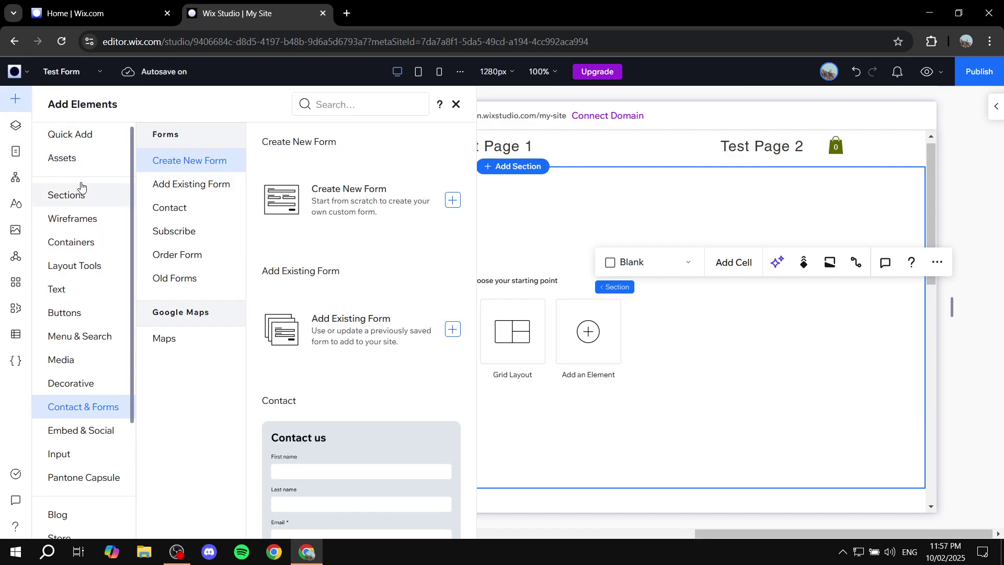
pyautogui.click(678, 321)
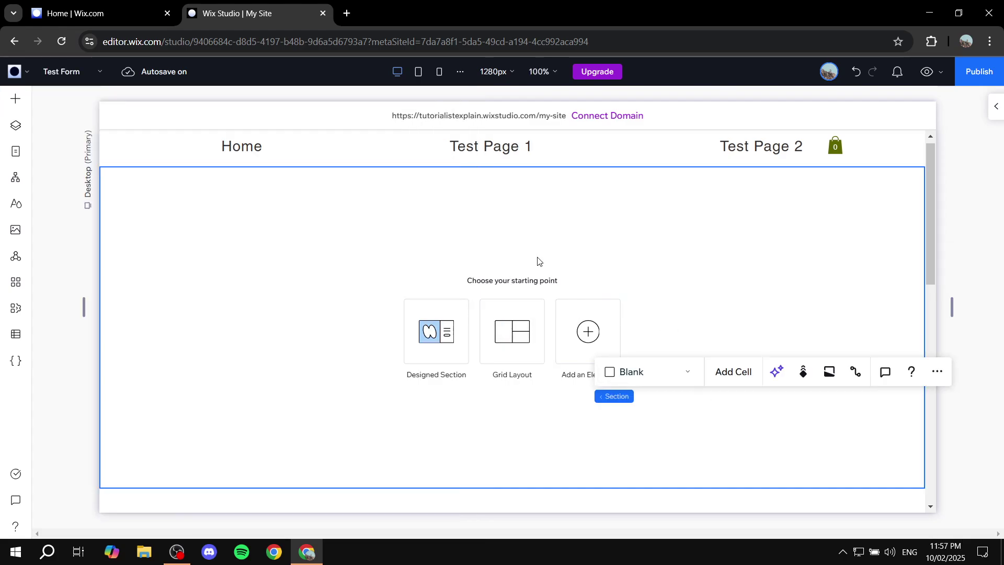
pyautogui.click(16, 102)
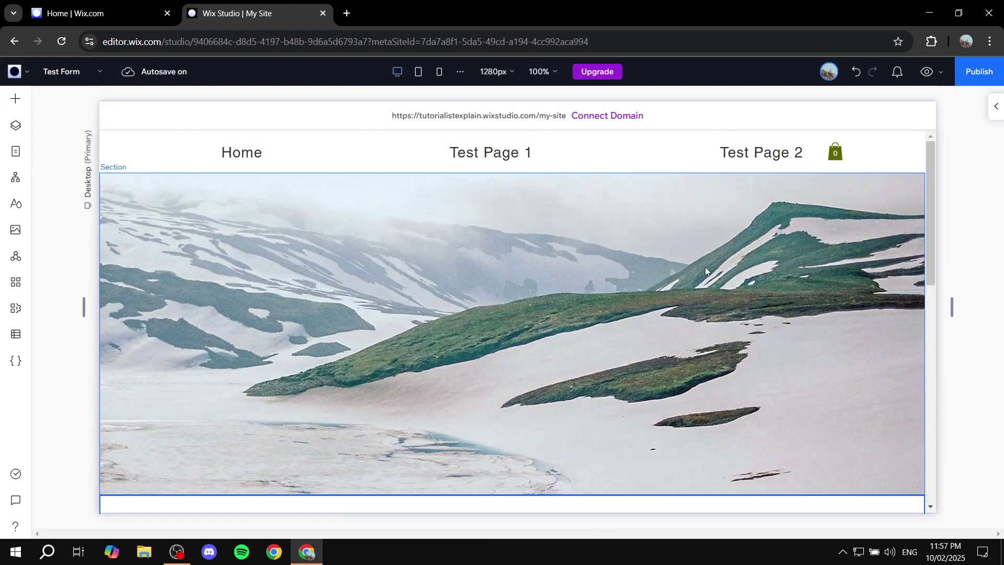
pyautogui.scroll(4, 511, 220)
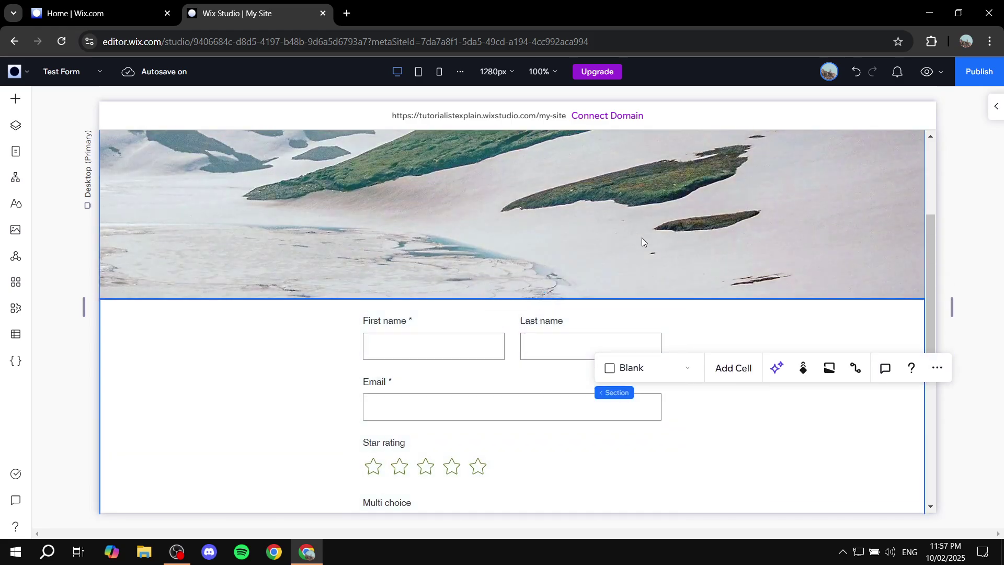
pyautogui.scroll(3, 642, 239)
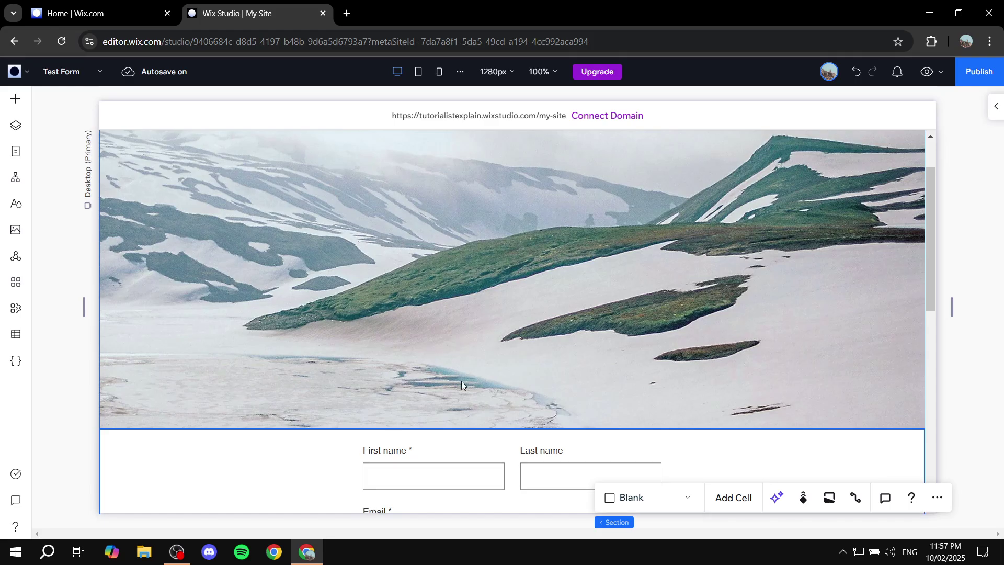
pyautogui.scroll(-3, 461, 381)
pyautogui.scroll(3, 498, 283)
pyautogui.scroll(3, 498, 283)
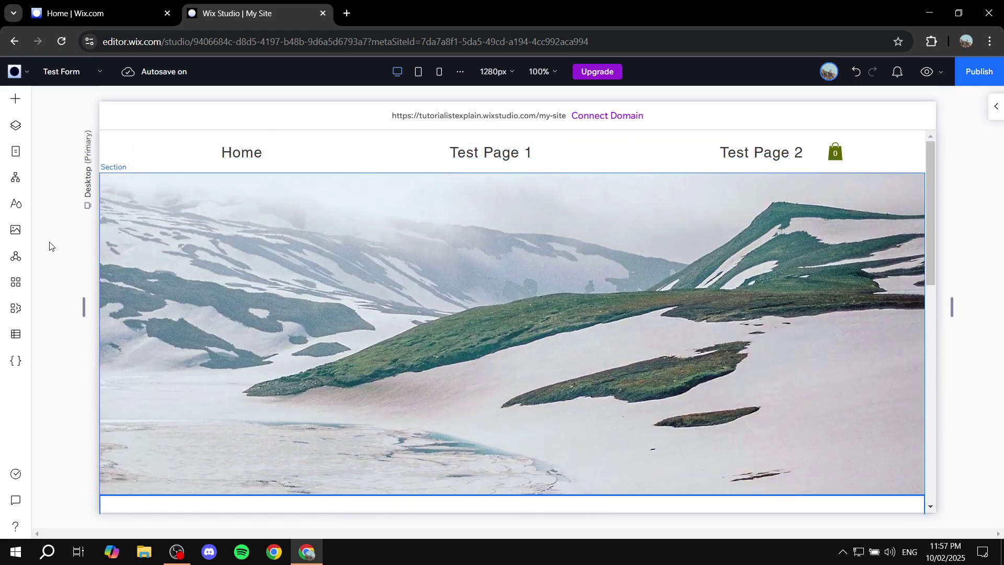
# Add a Heading 1 text in the middle of the landscape image section and change its text to "Contact Form".
pyautogui.click(16, 103)
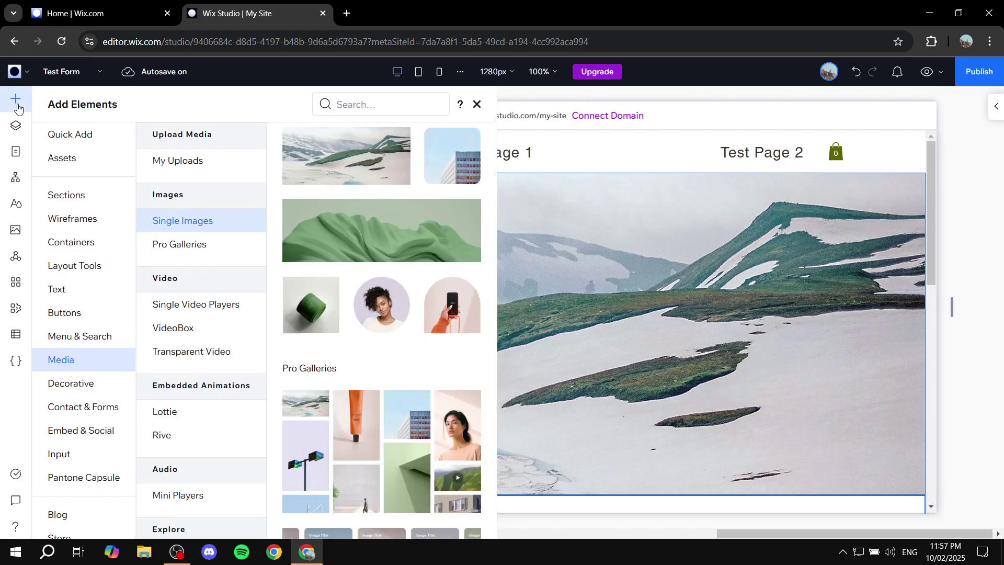
pyautogui.click(60, 288)
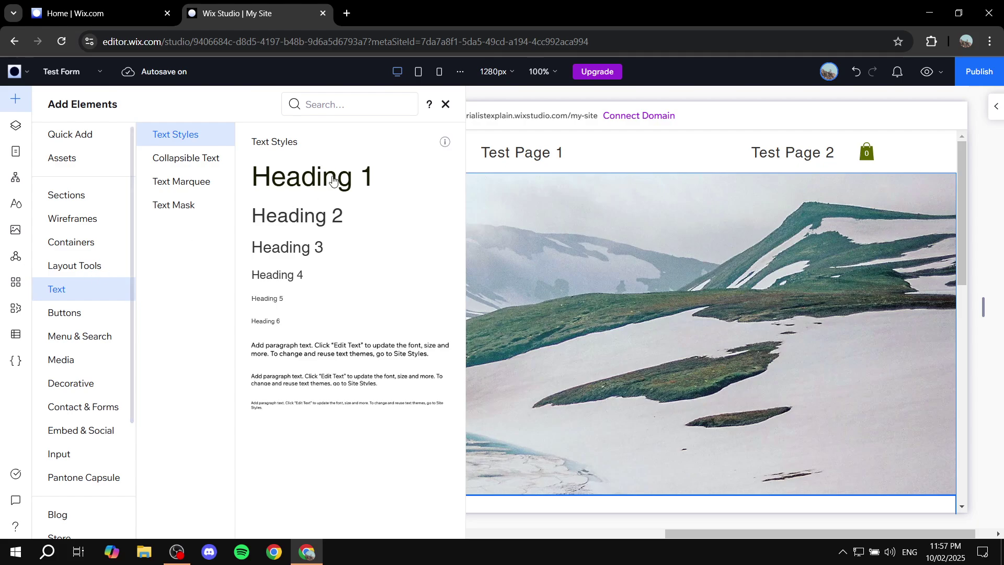
pyautogui.moveTo(331, 178); pyautogui.dragTo(514, 313)
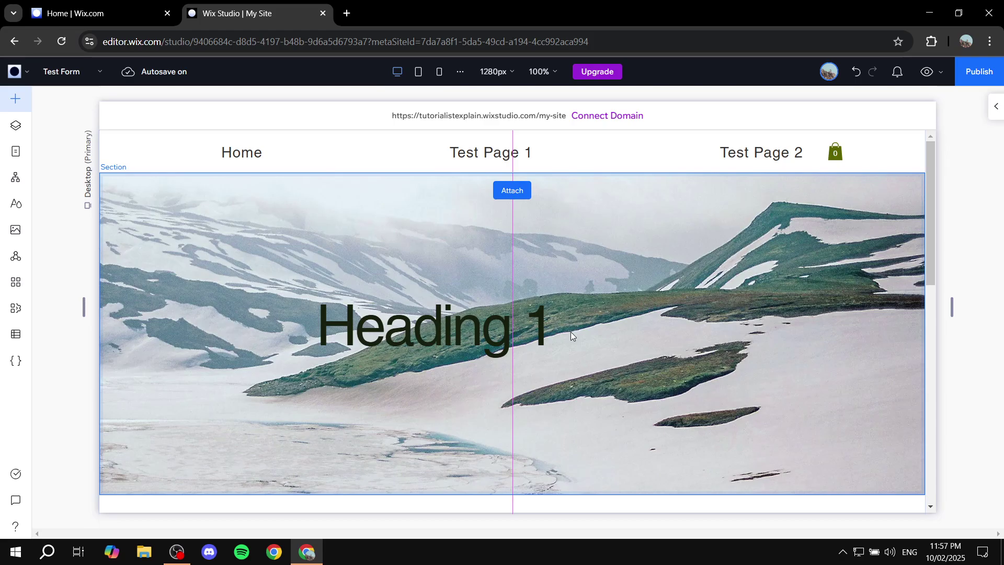
pyautogui.doubleClick(569, 324)
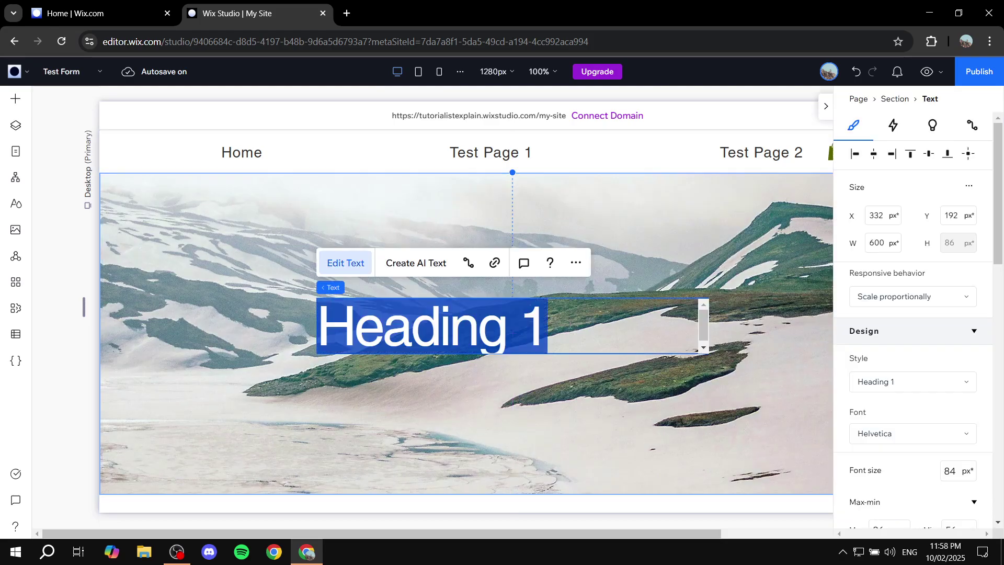
pyautogui.press('BackSpace')
pyautogui.write('Contact F')
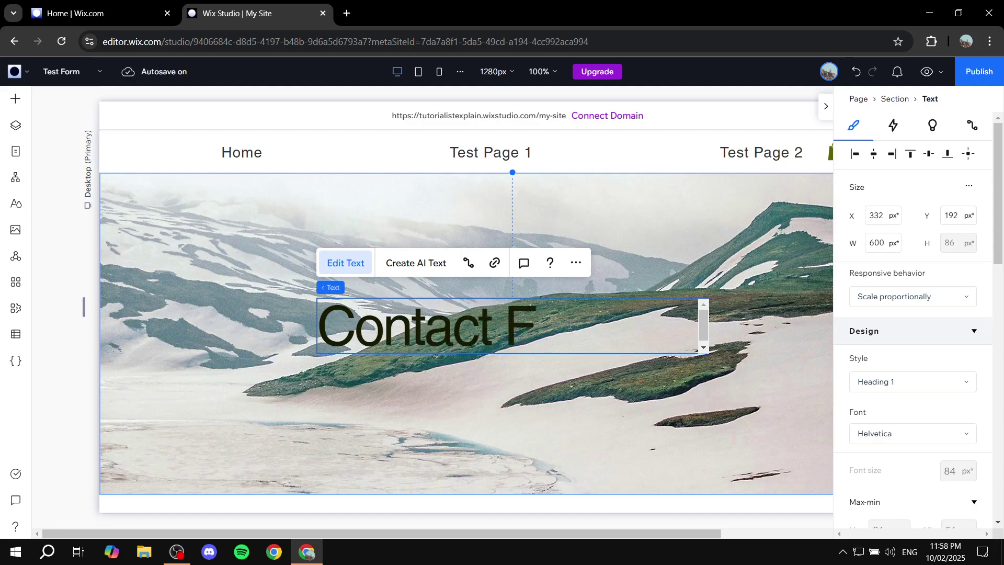
pyautogui.write('orm')
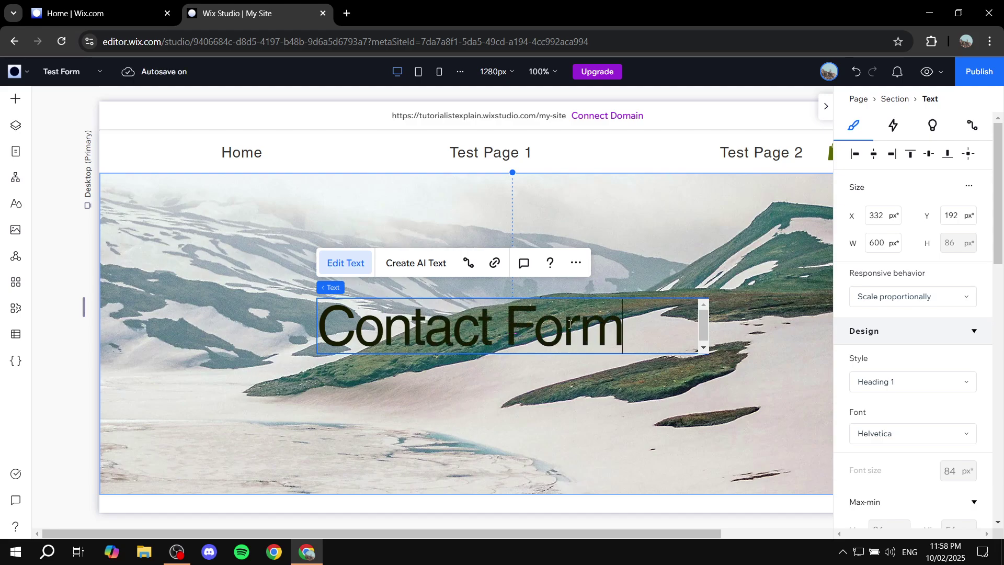
# Center-align the "Contact Form" heading text and make it bold.
pyautogui.hotkey('ctrl', 'a')
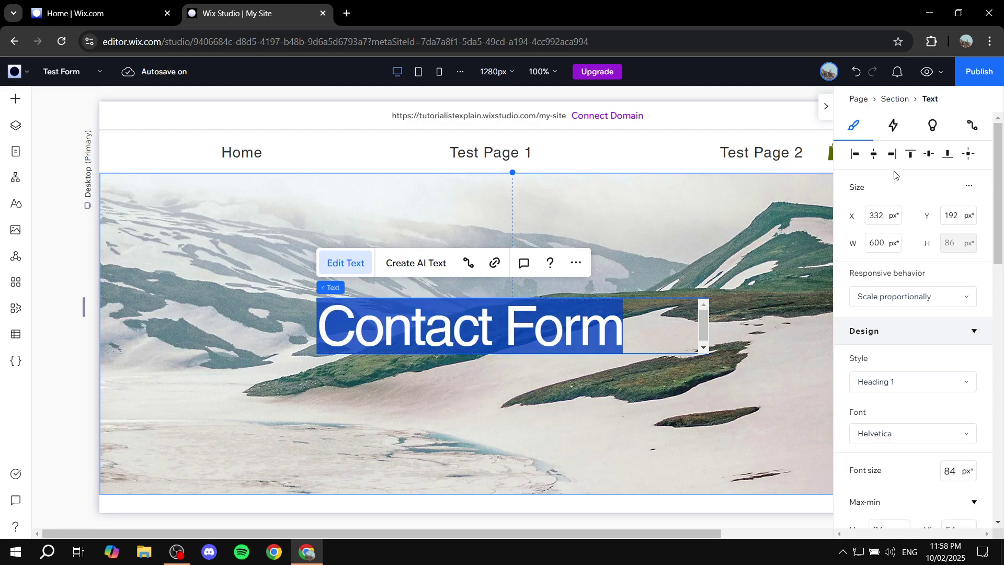
pyautogui.click(892, 154)
pyautogui.click(874, 154)
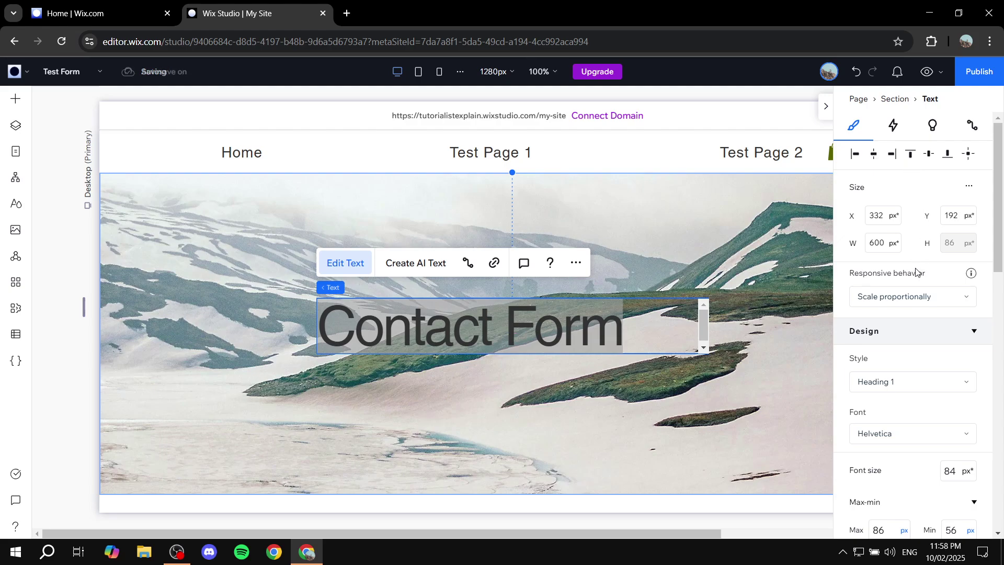
pyautogui.scroll(-5, 916, 282)
pyautogui.scroll(-2, 917, 302)
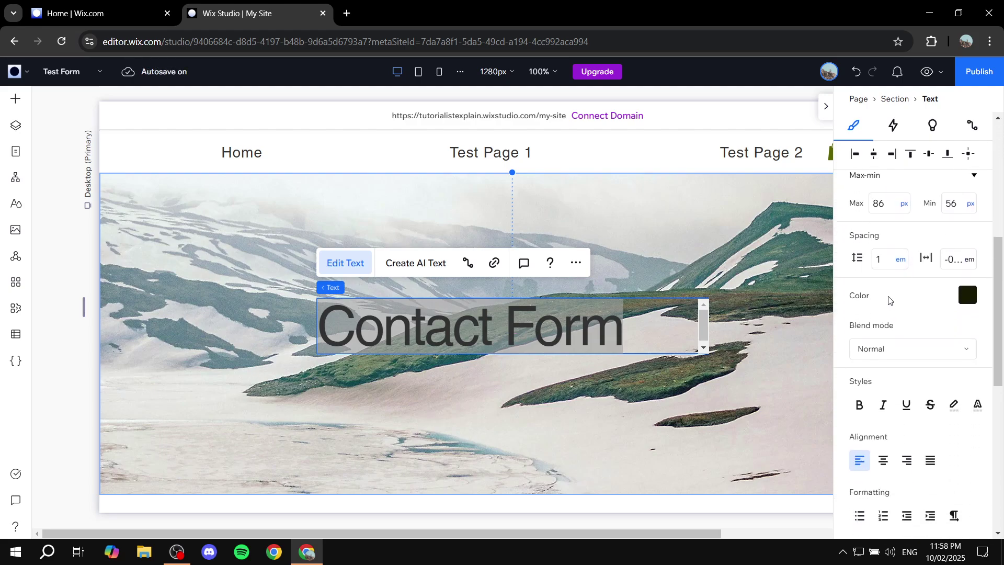
pyautogui.scroll(-4, 893, 280)
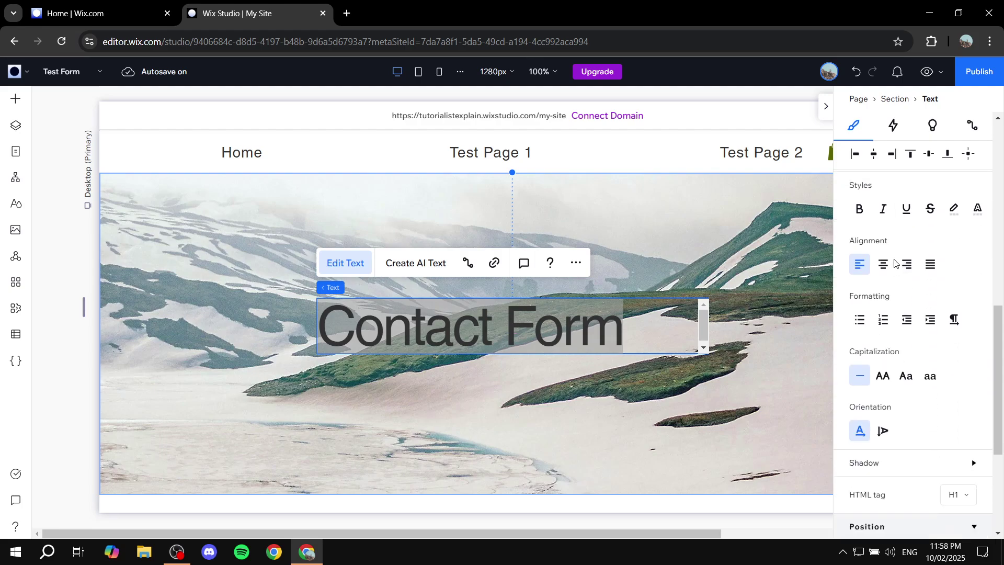
pyautogui.click(883, 264)
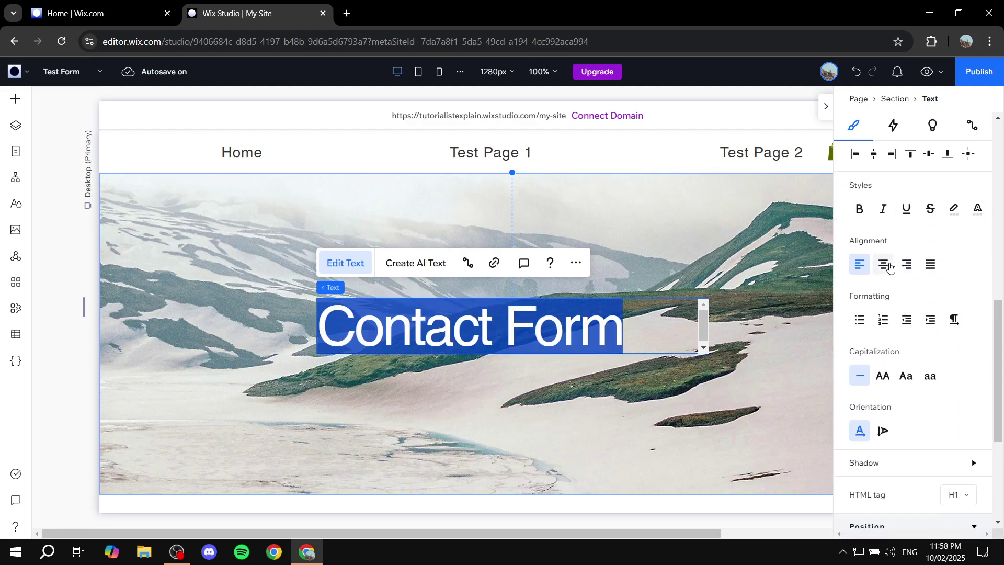
pyautogui.click(859, 209)
# Set the heading's text color to the dark grey theme color Color 5 (#343434) and finish editing the text.
pyautogui.scroll(-4, 927, 304)
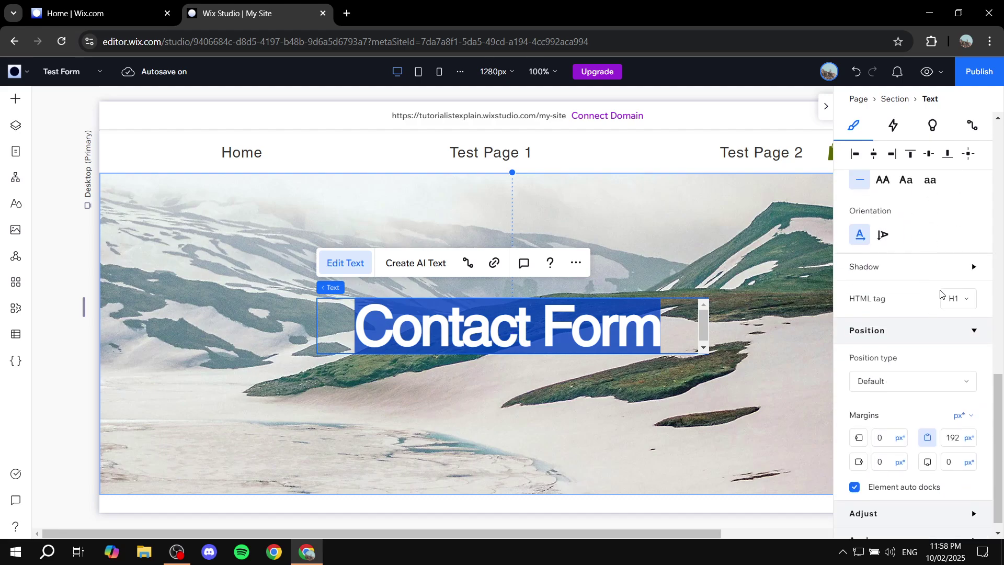
pyautogui.scroll(14, 892, 264)
pyautogui.scroll(-5, 941, 269)
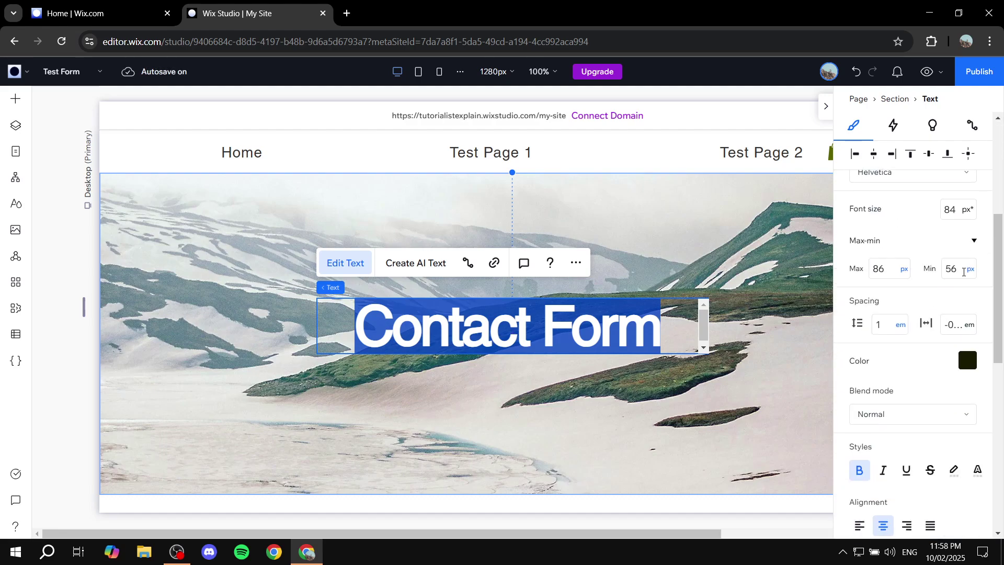
pyautogui.click(960, 364)
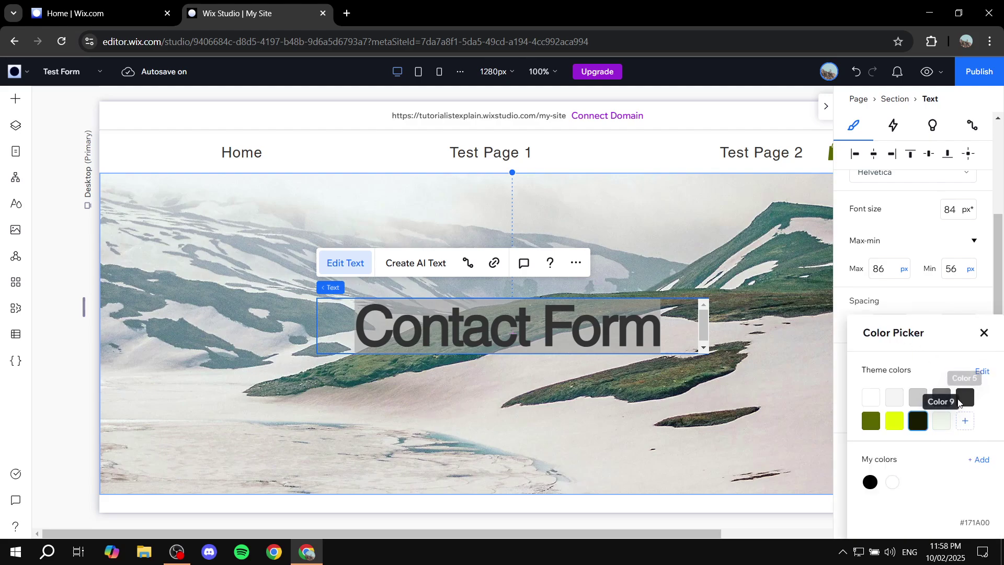
pyautogui.click(966, 398)
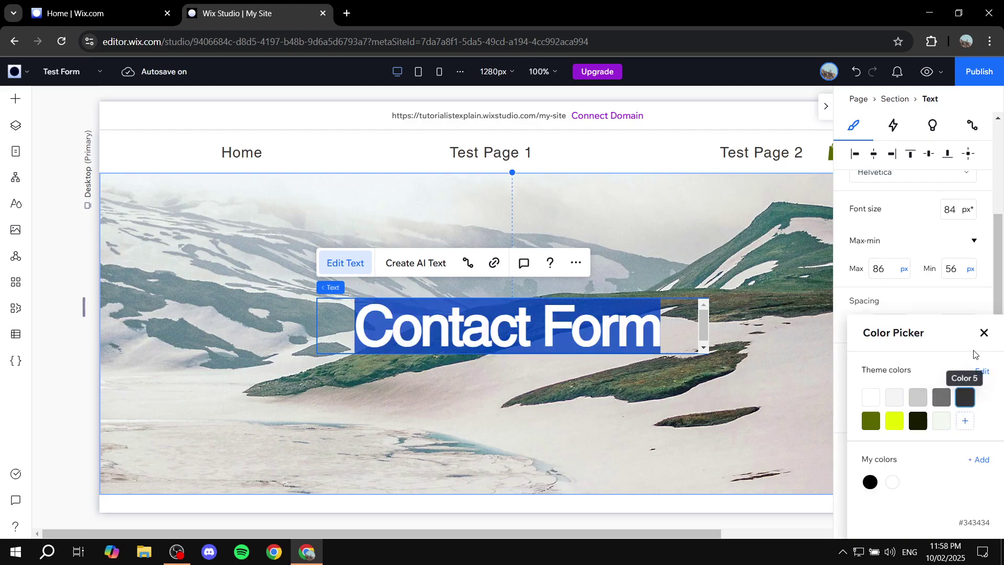
pyautogui.click(983, 333)
pyautogui.click(625, 408)
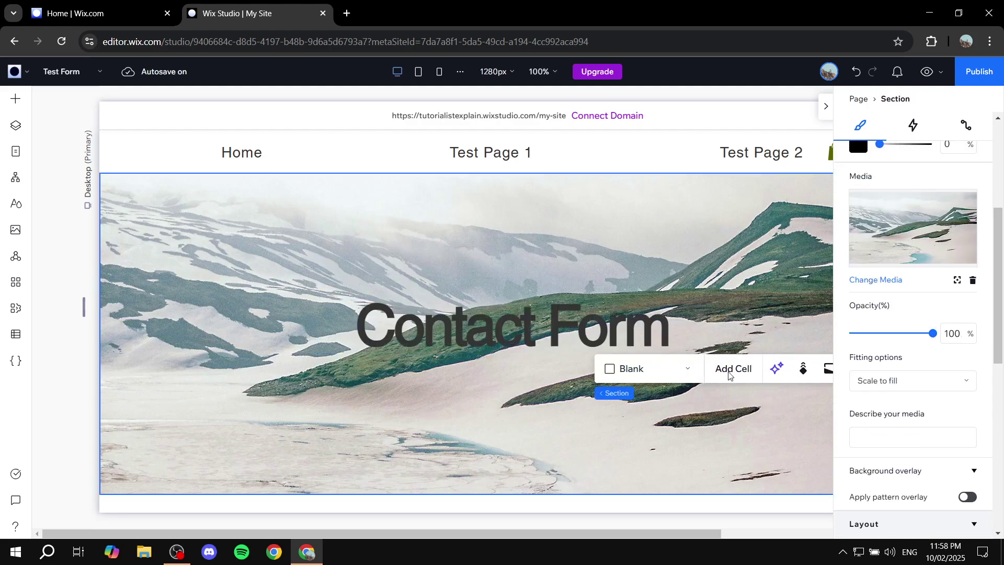
# Open the form's settings and reduce the form container's side padding to roughly half.
pyautogui.scroll(-6, 480, 335)
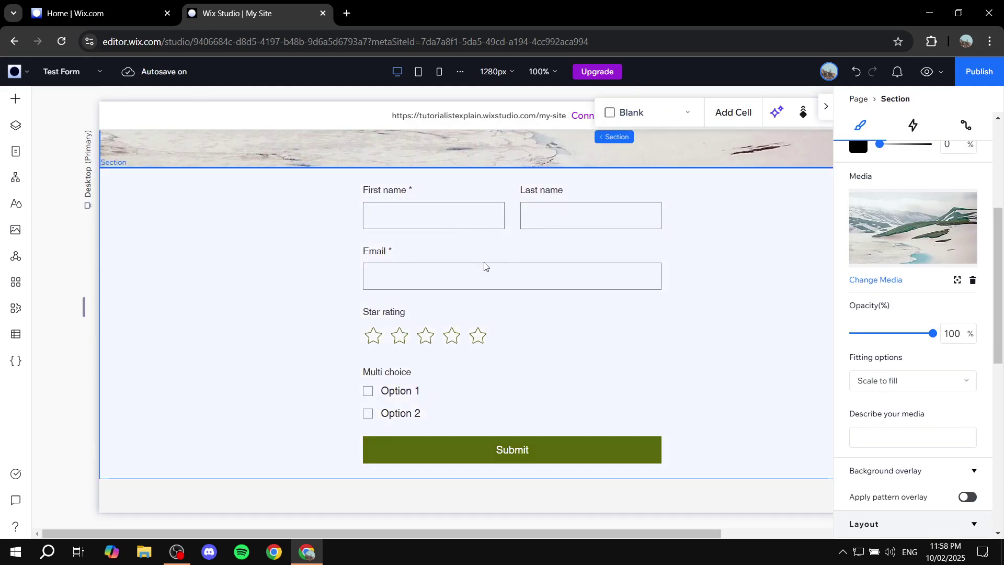
pyautogui.click(489, 266)
pyautogui.click(558, 329)
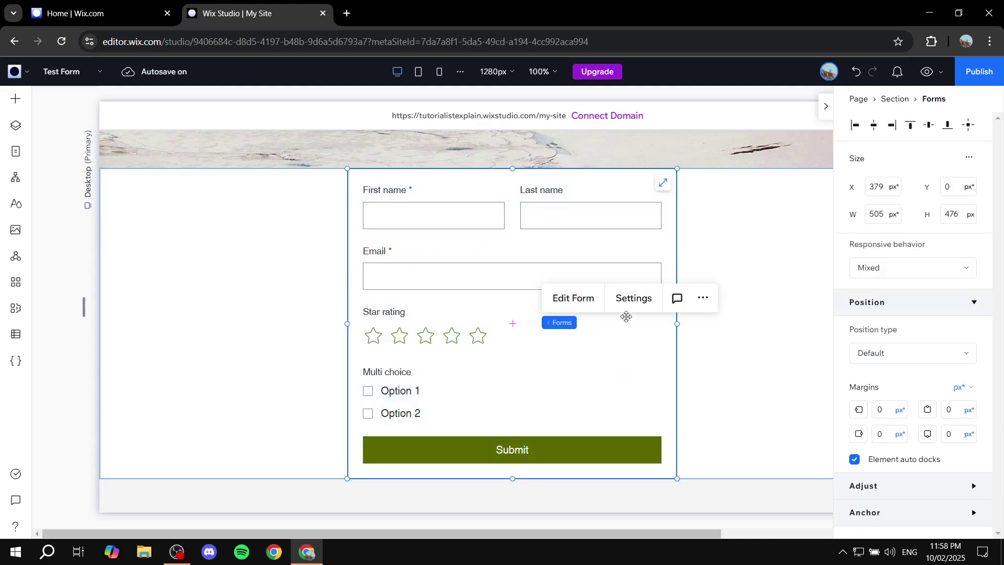
pyautogui.click(627, 298)
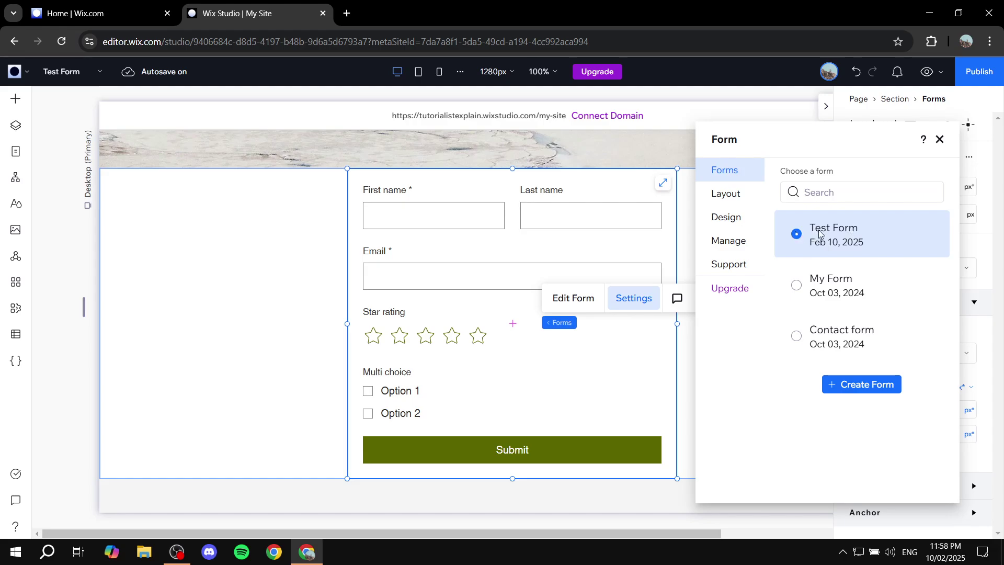
pyautogui.click(725, 196)
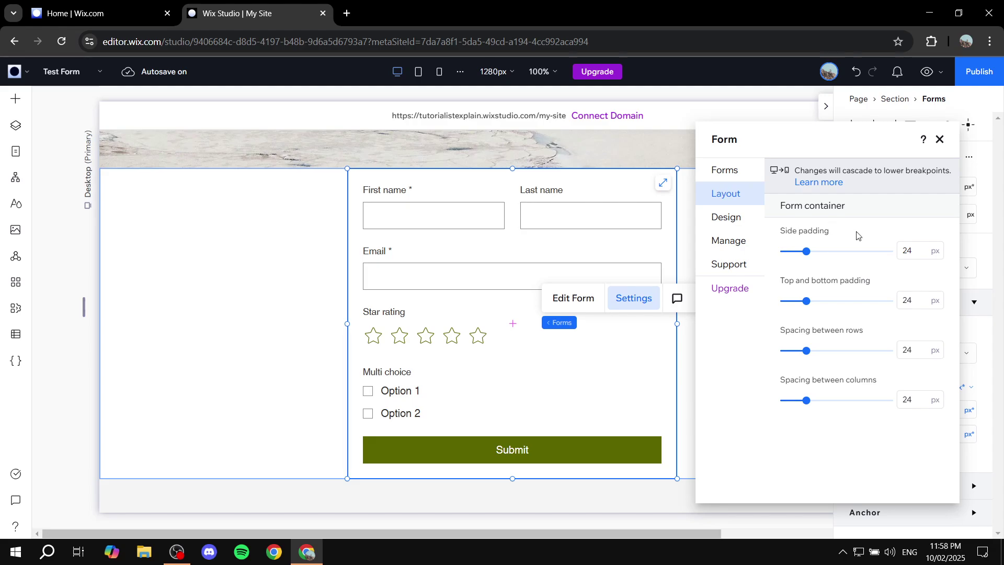
pyautogui.moveTo(806, 251)
pyautogui.mouseDown()
pyautogui.moveTo(870, 251)
pyautogui.moveTo(752, 264)
pyautogui.moveTo(795, 254)
pyautogui.mouseUp()
# Set the form background's fill color to the light grey theme color Color 3 (#CCCCCC).
pyautogui.click(736, 219)
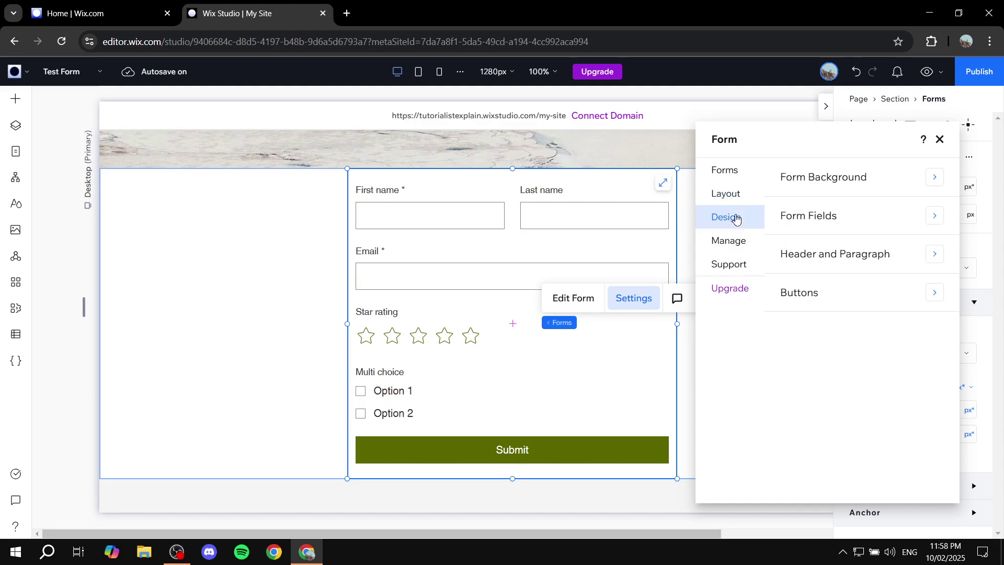
pyautogui.click(859, 178)
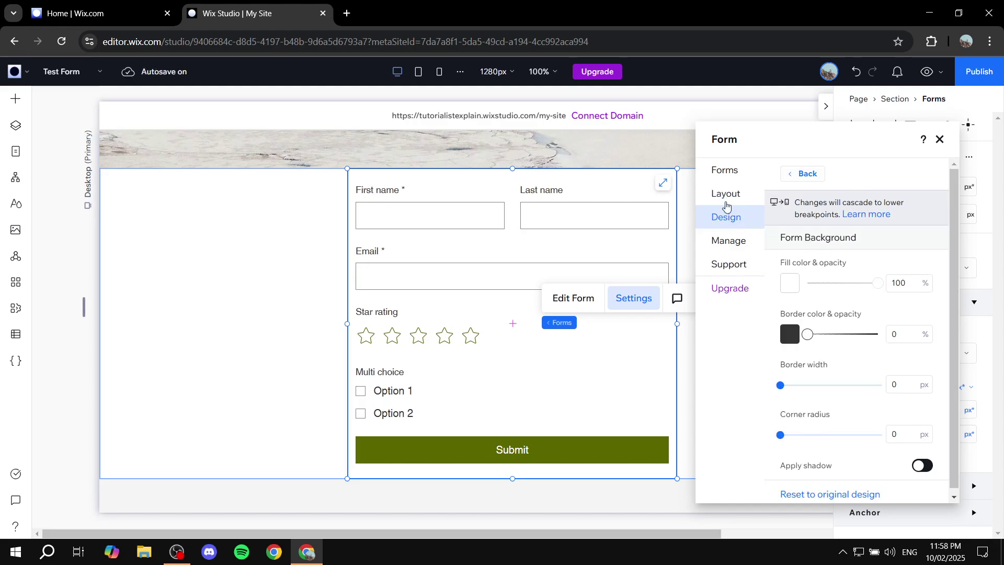
pyautogui.click(789, 285)
pyautogui.click(850, 379)
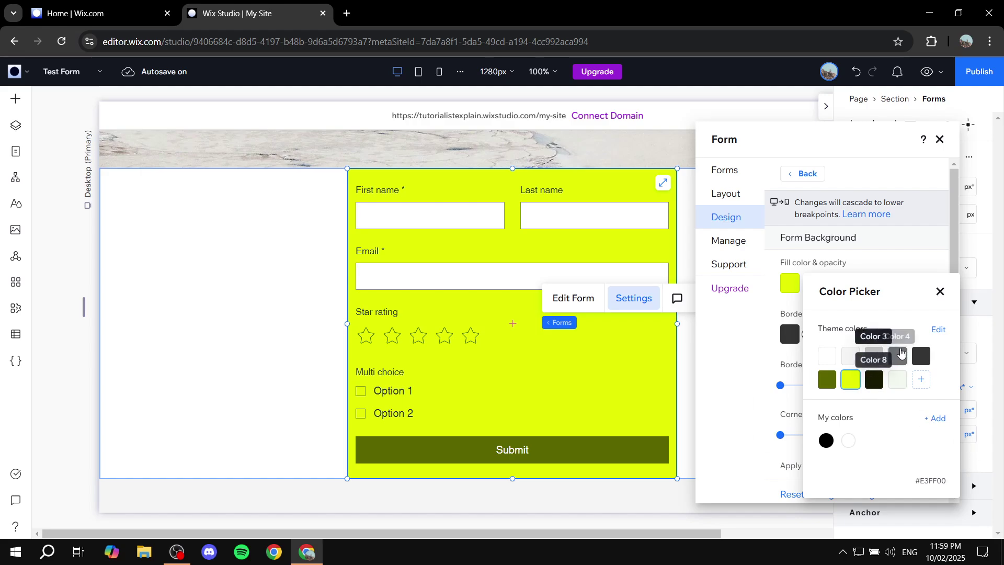
pyautogui.click(874, 357)
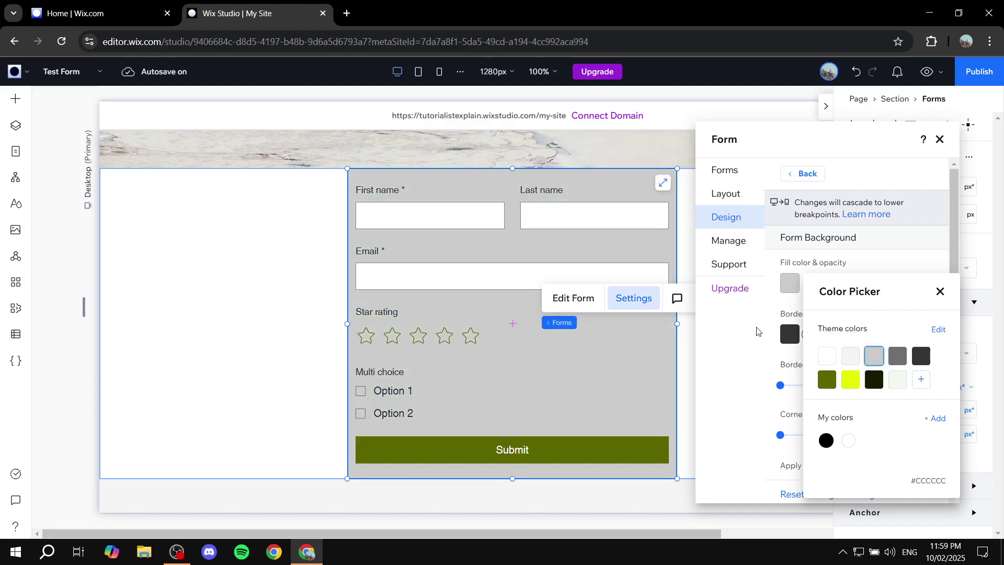
pyautogui.click(939, 292)
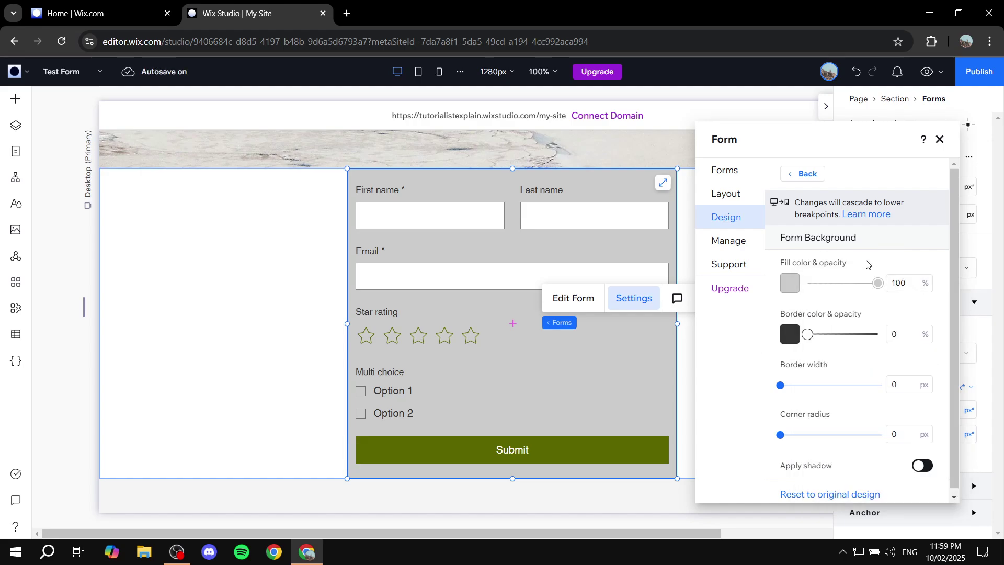
pyautogui.scroll(-1, 830, 311)
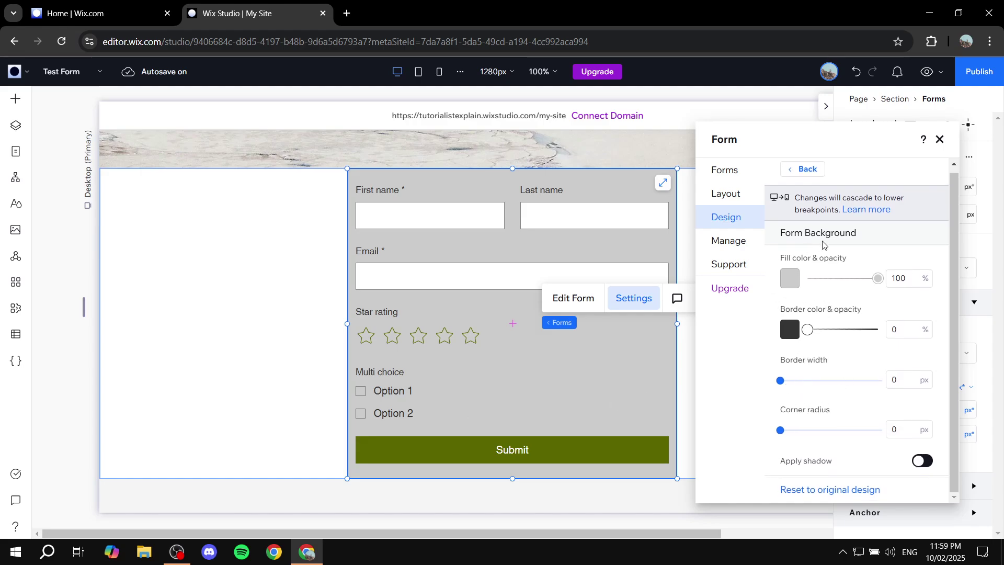
# Set the form fields' input style to None for the Regular state.
pyautogui.click(789, 176)
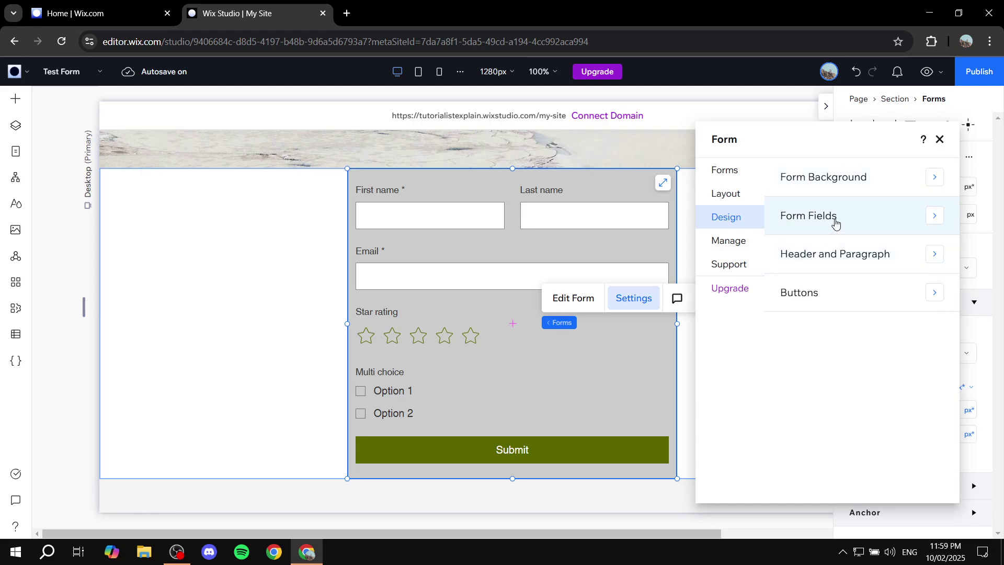
pyautogui.click(883, 224)
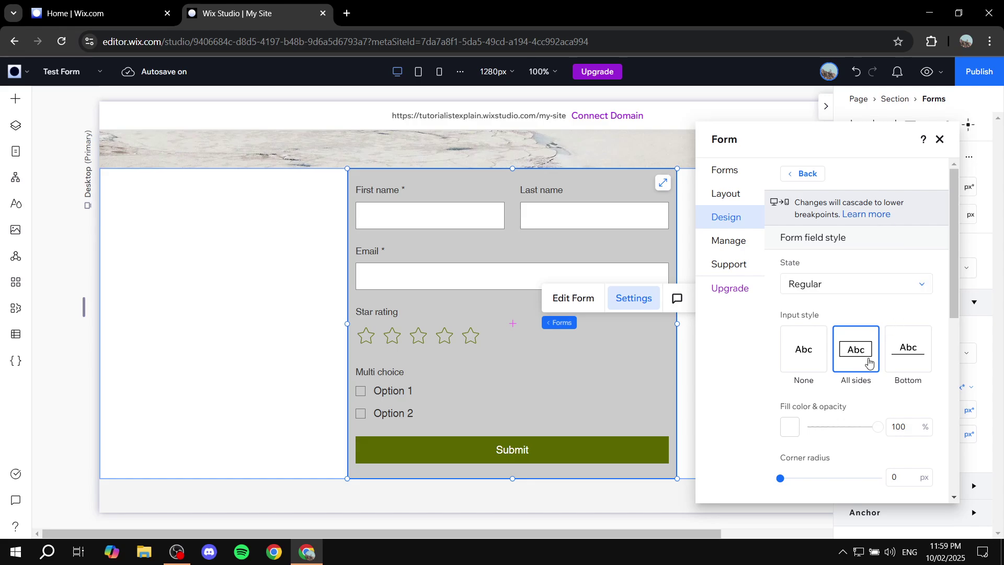
pyautogui.click(903, 354)
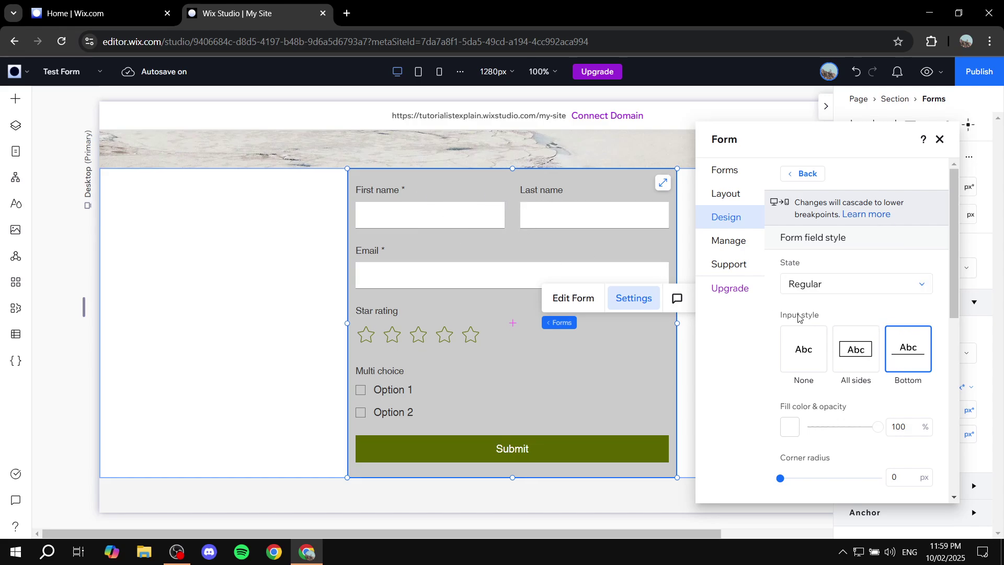
pyautogui.click(803, 350)
pyautogui.click(852, 285)
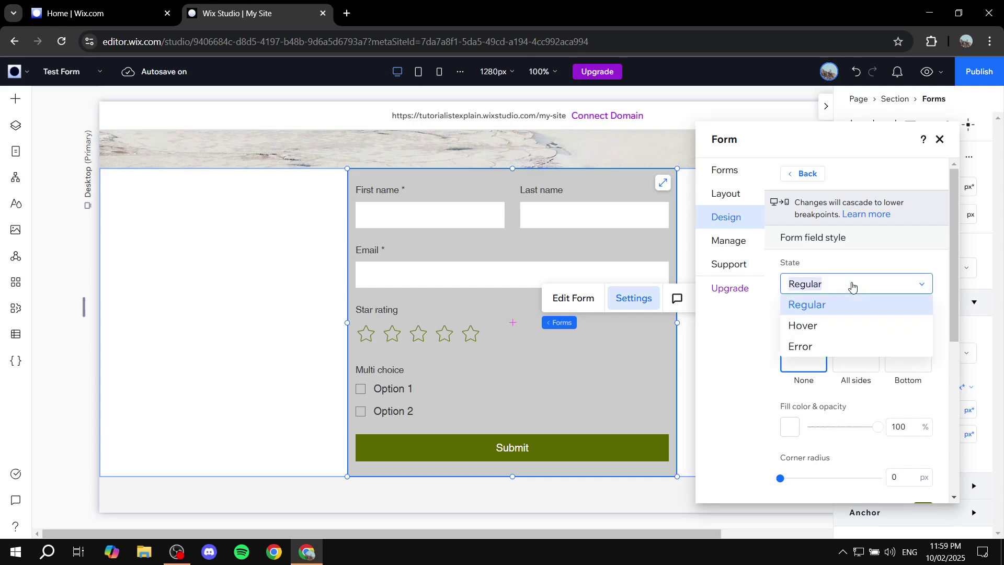
pyautogui.click(859, 302)
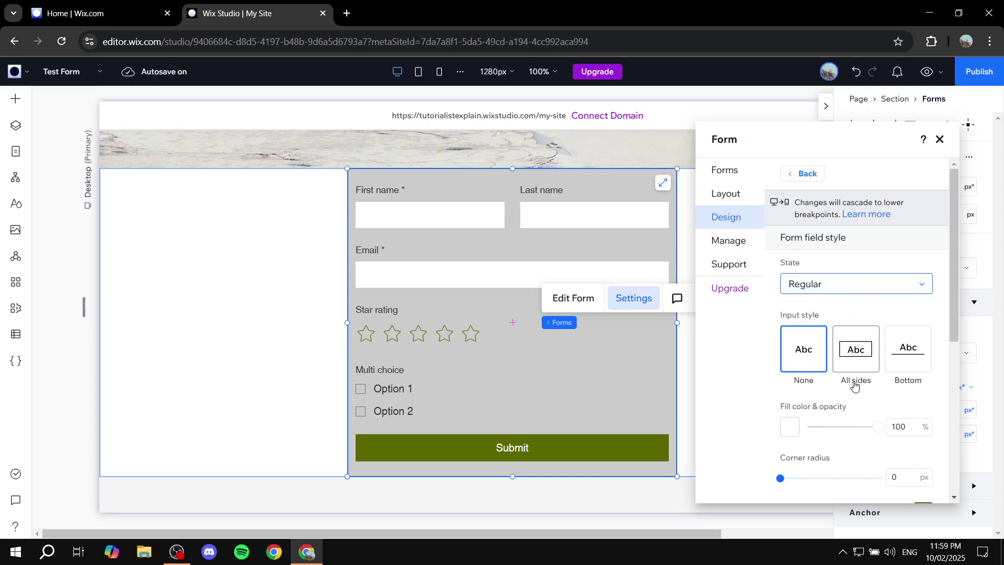
# Examine the remaining form field style options, the button design categories and the form management options, and close the form settings.
pyautogui.scroll(-3, 837, 340)
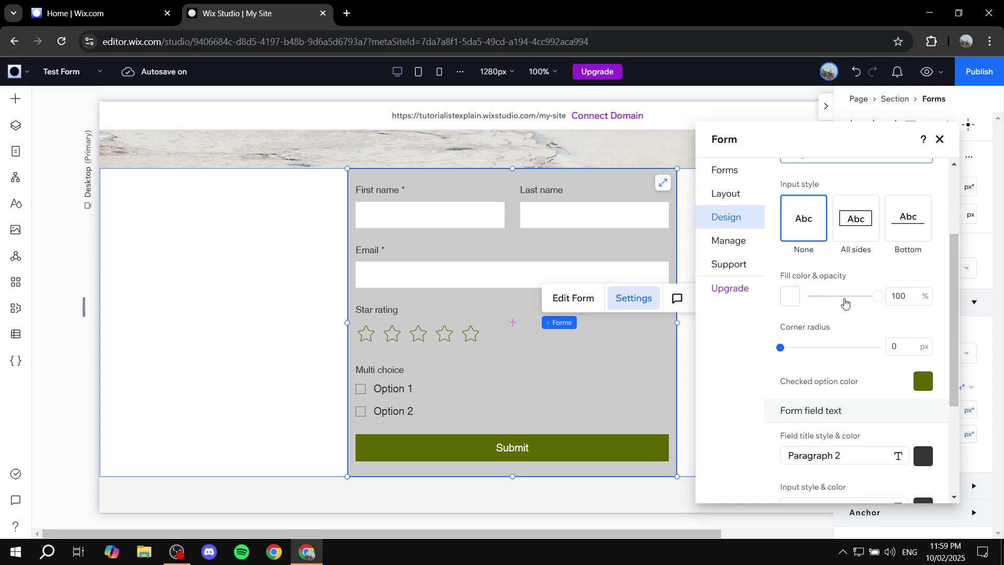
pyautogui.scroll(-3, 843, 302)
pyautogui.scroll(5, 844, 307)
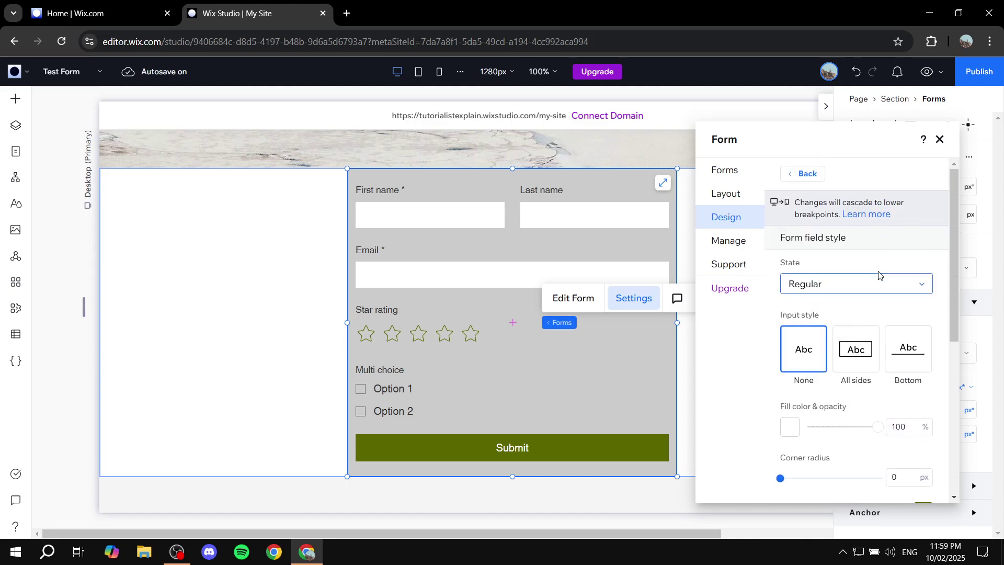
pyautogui.click(790, 173)
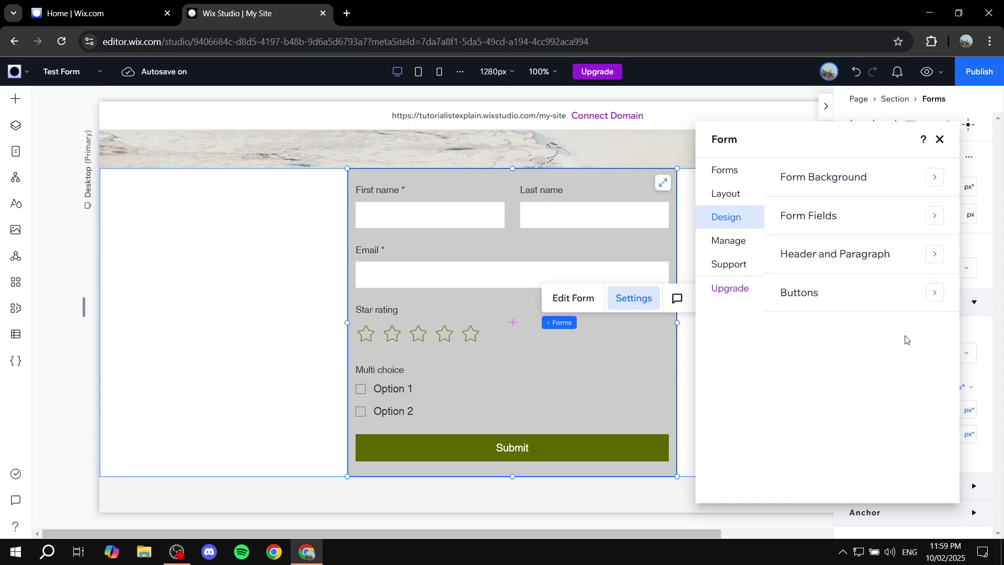
pyautogui.click(865, 293)
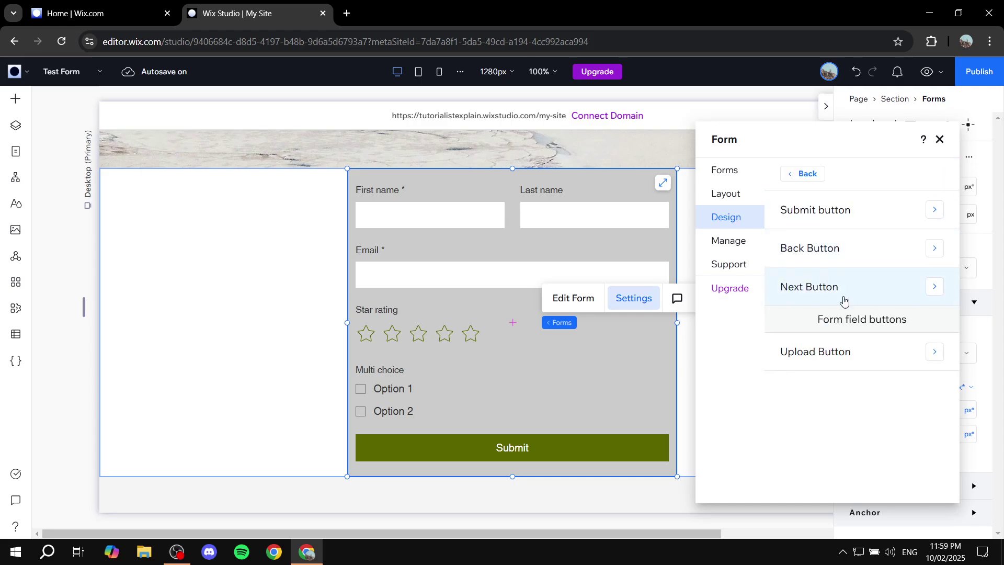
pyautogui.click(797, 175)
pyautogui.click(733, 243)
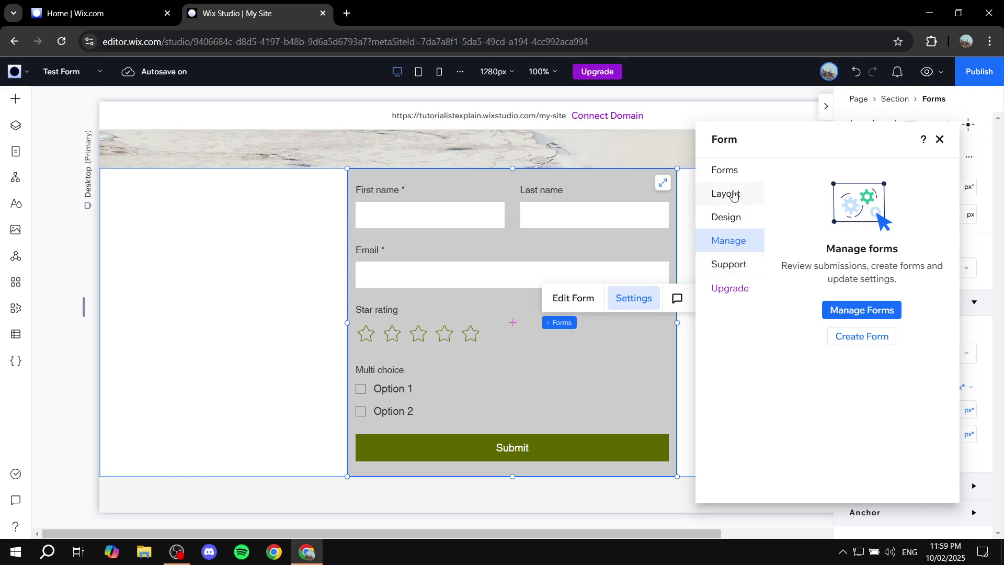
pyautogui.click(939, 139)
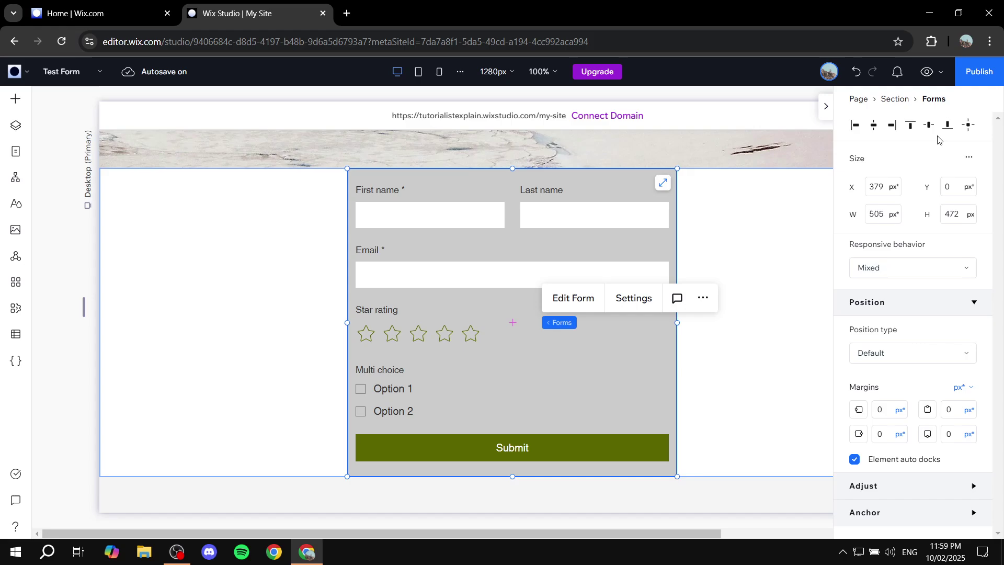
# Preview the page and fill in the form with "Info" as the first name and "Rmation" as the last name.
pyautogui.click(926, 72)
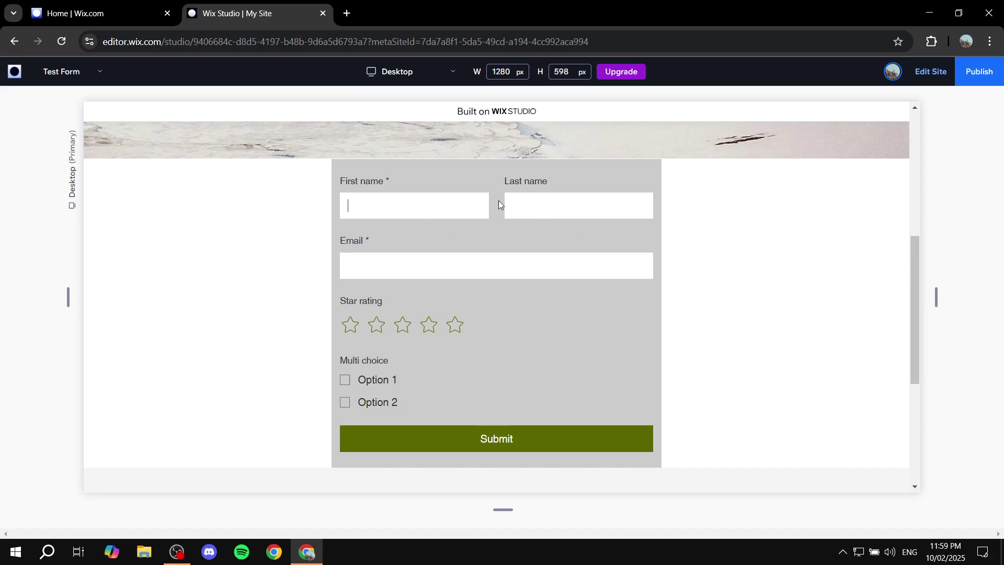
pyautogui.write('Info')
pyautogui.click(520, 204)
pyautogui.write('Rmation')
# Test the required Email field by leaving it empty, and look over the previewed page from the landscape heading section to the footer.
pyautogui.click(343, 264)
pyautogui.click(374, 241)
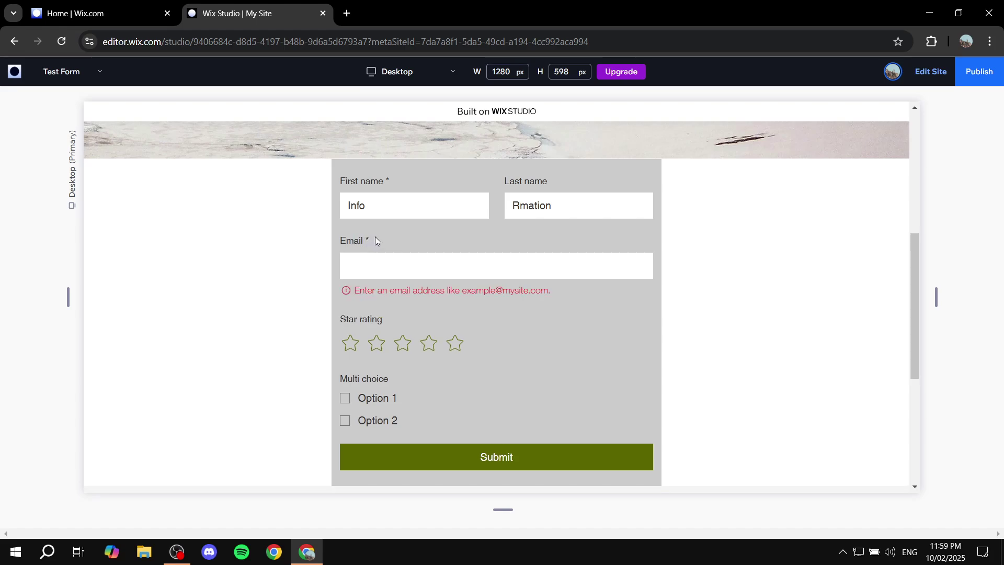
pyautogui.click(406, 240)
pyautogui.click(400, 378)
pyautogui.scroll(-5, 575, 365)
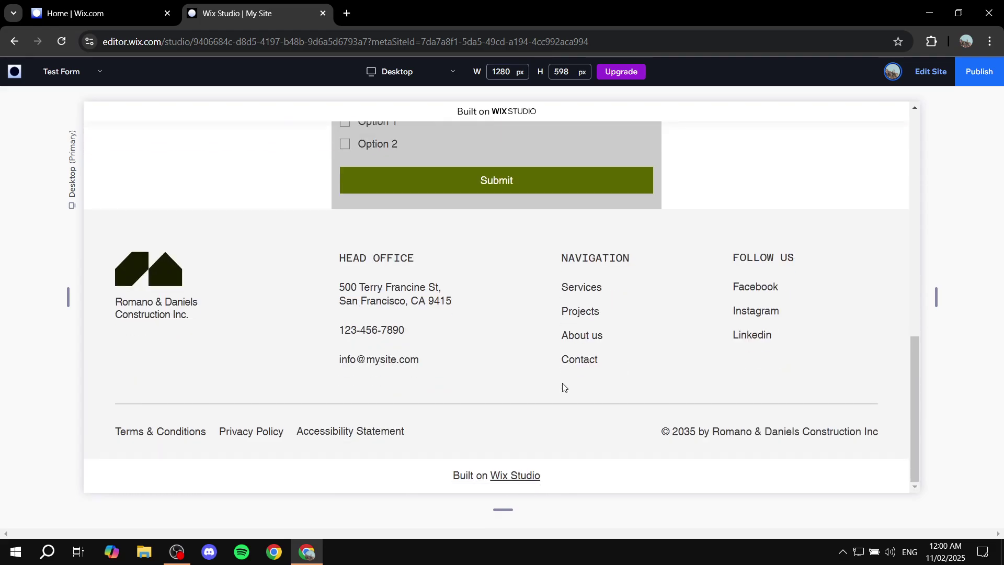
pyautogui.scroll(10, 601, 340)
pyautogui.scroll(-5, 602, 340)
pyautogui.scroll(6, 712, 289)
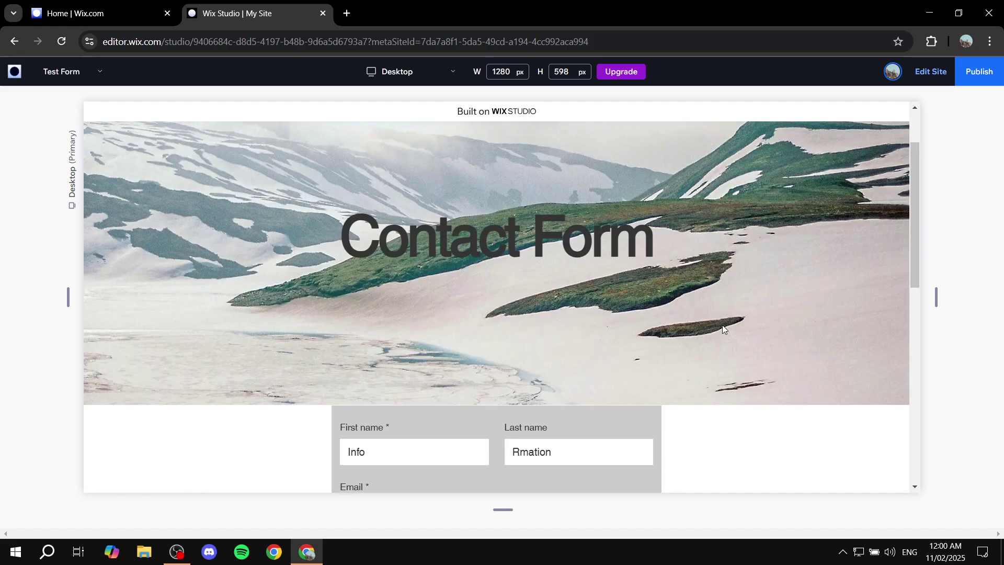
pyautogui.scroll(-3, 697, 333)
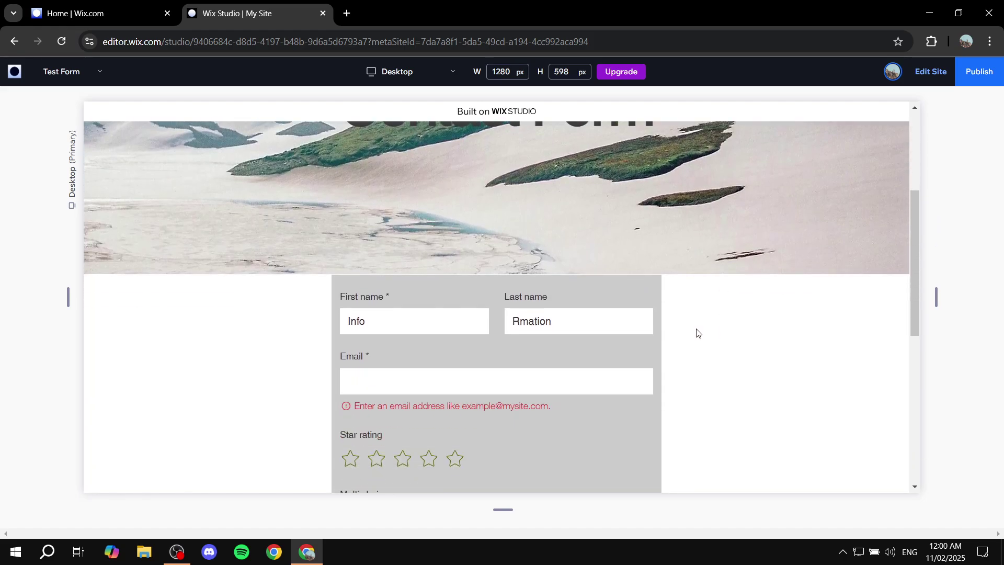